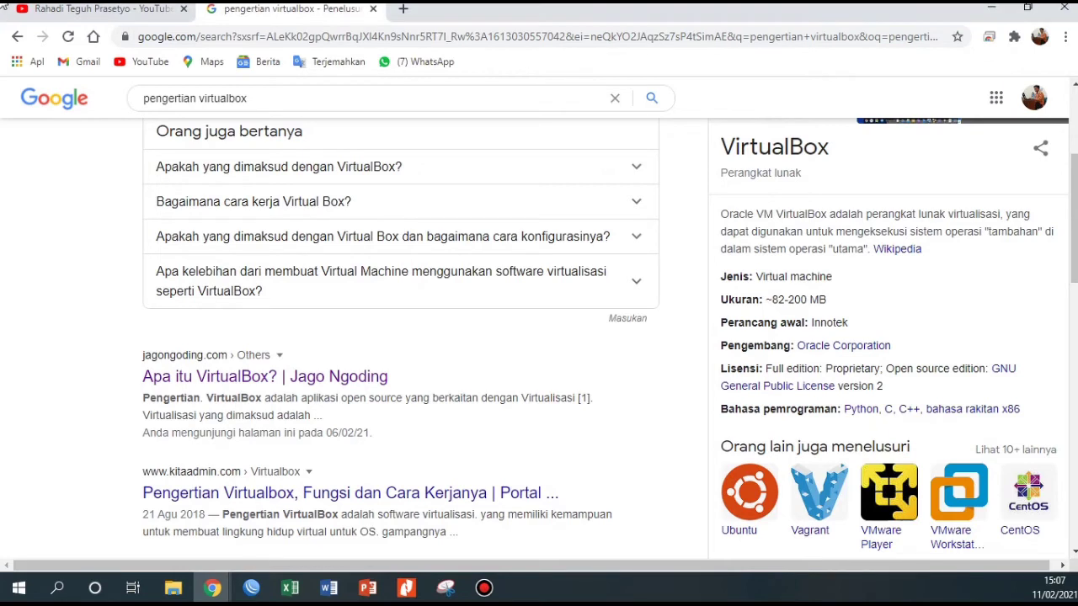
Leave the browser for Oracle VM VirtualBox and reposition its manager window on the desktop.
click(989, 12)
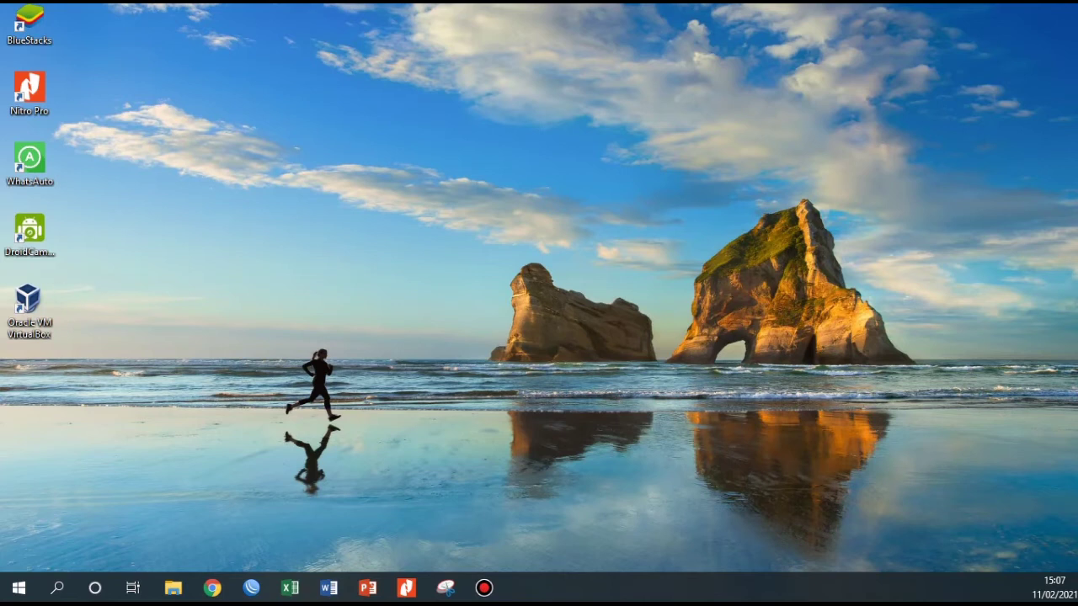
double_click(23, 302)
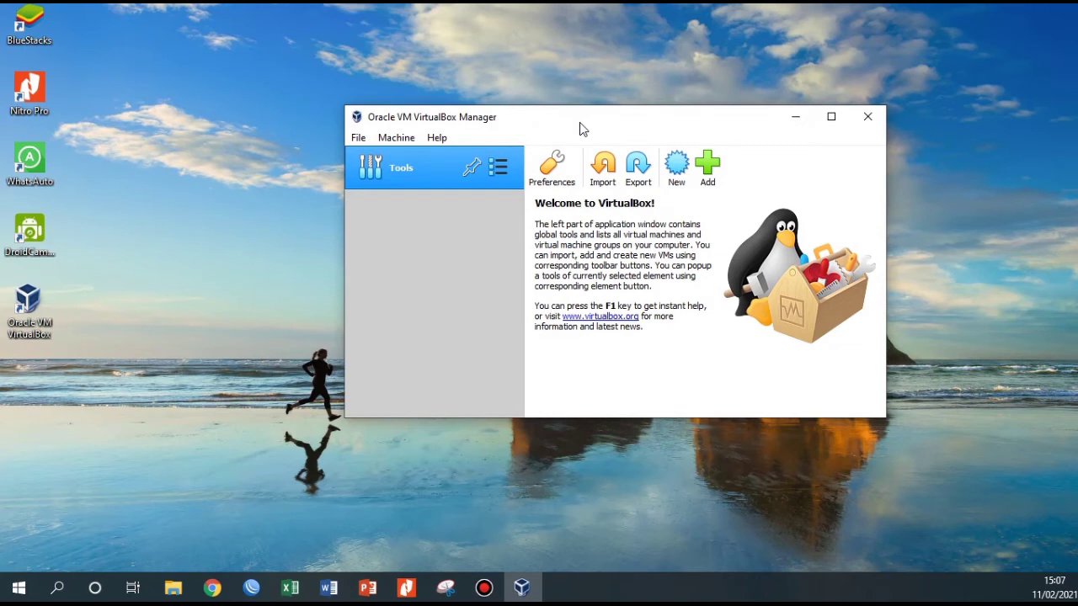
drag(579, 123, 498, 94)
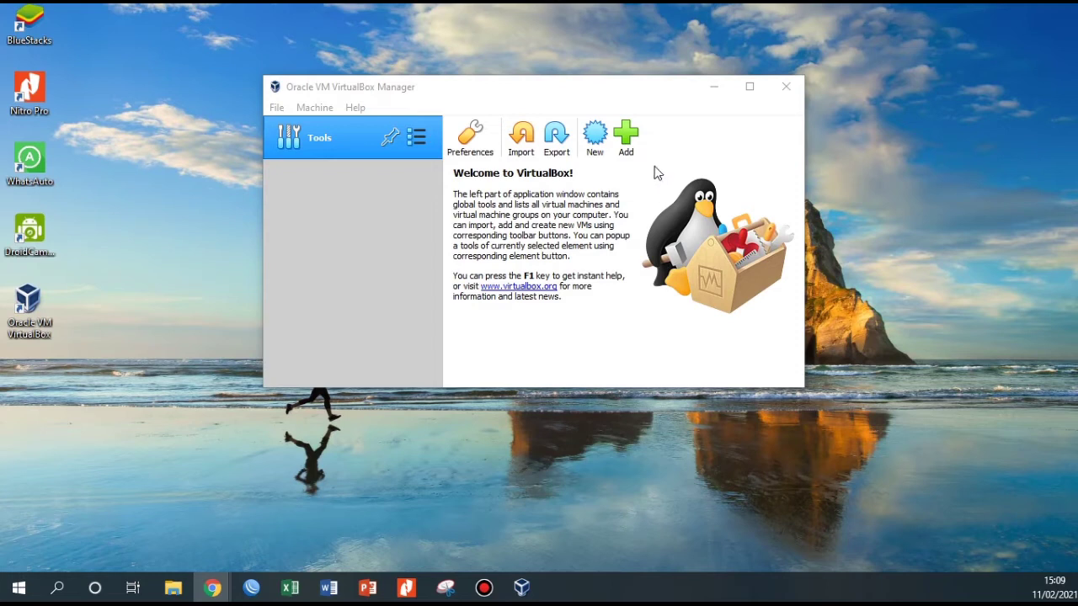
Begin creating a new virtual machine and name it Windows 7.
click(595, 140)
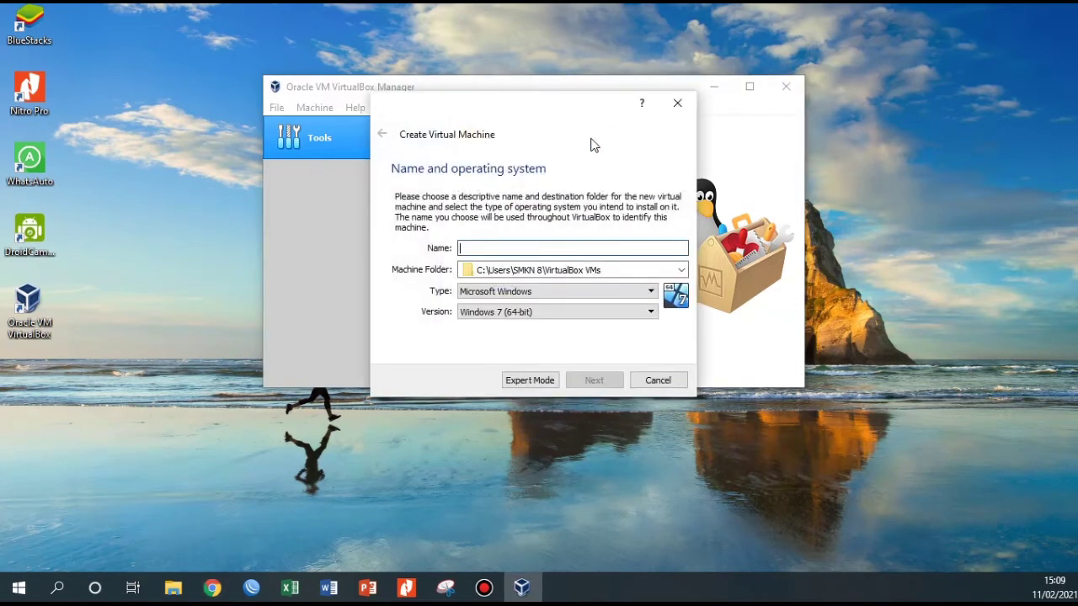
click(212, 587)
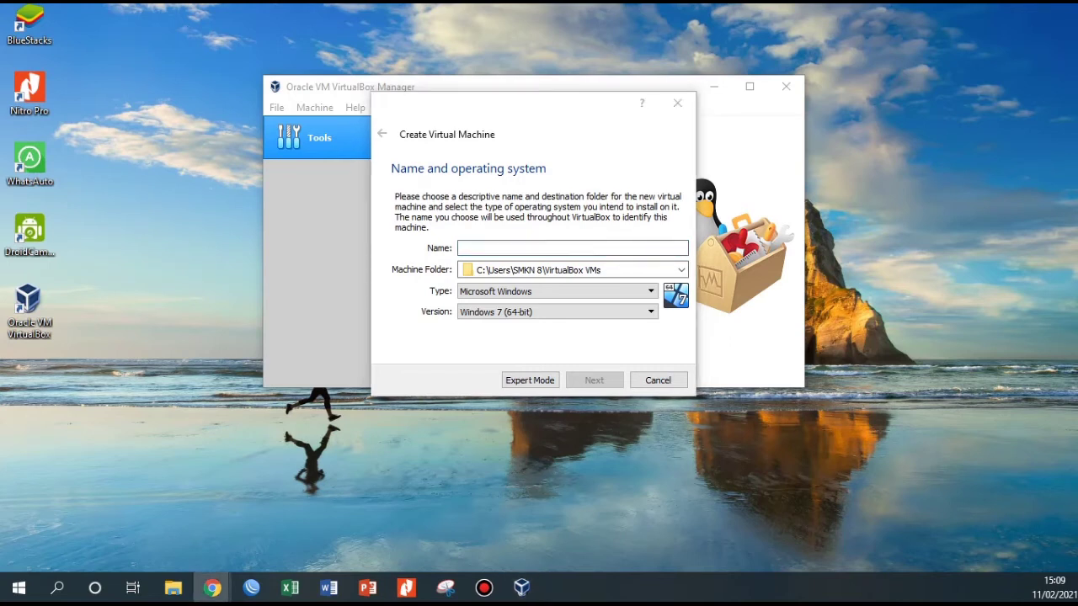
click(508, 248)
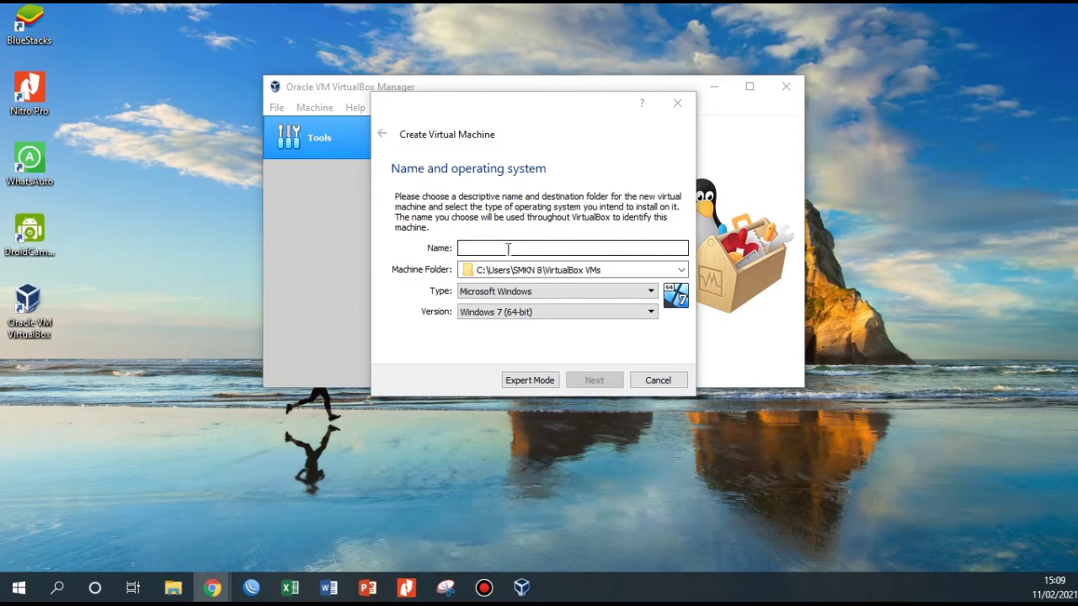
click(508, 249)
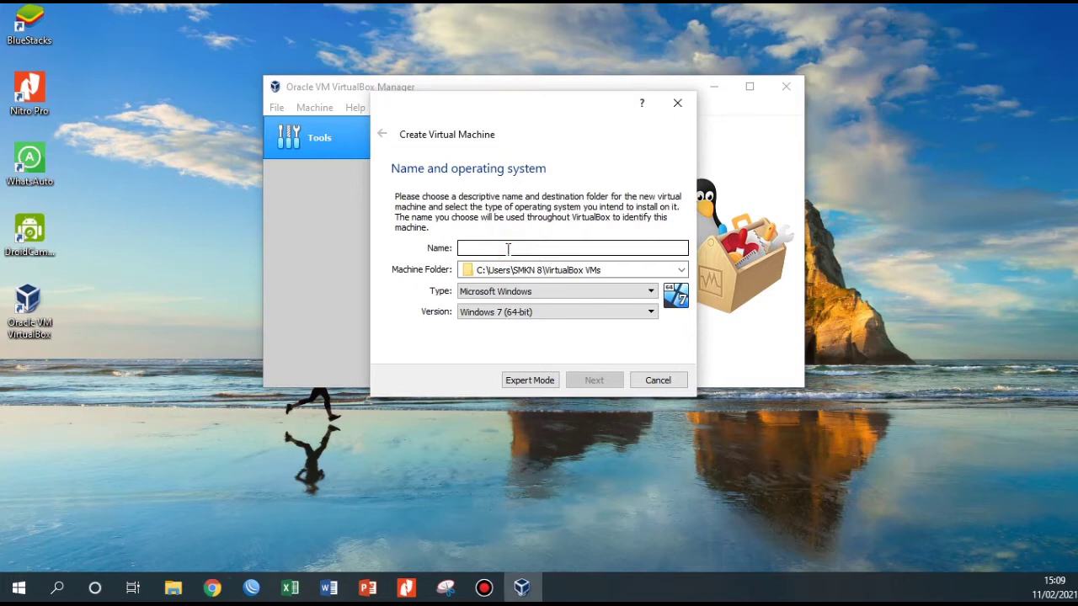
text(Win)
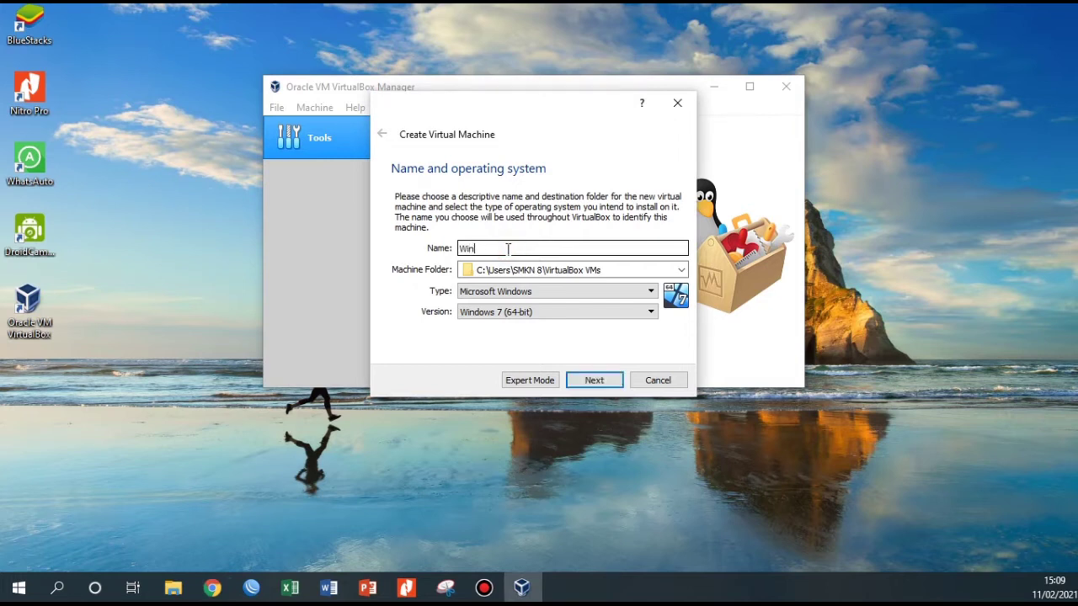
text(dows 7)
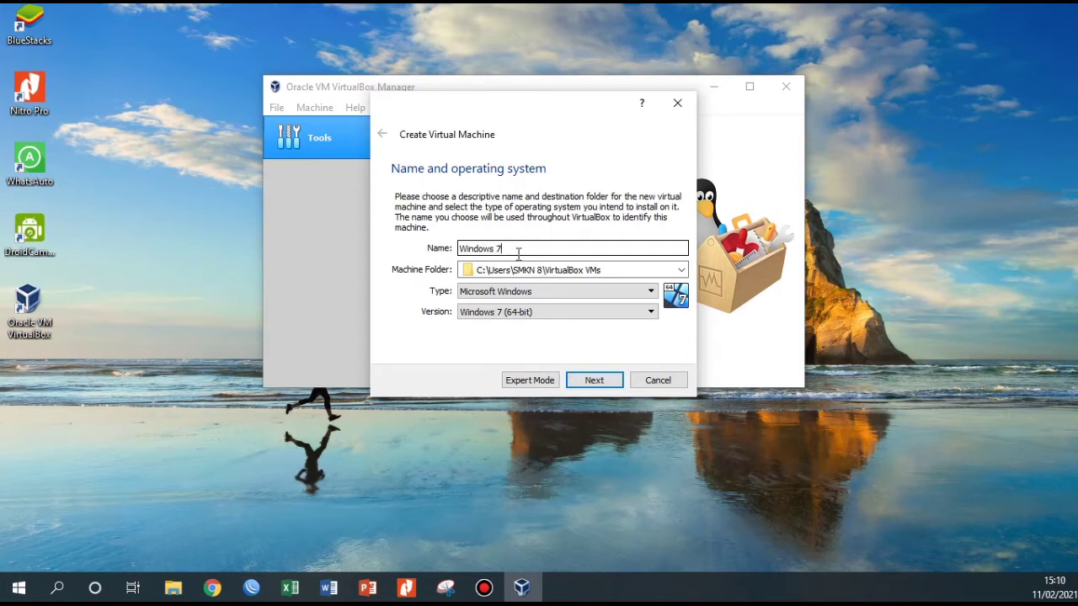
Set the machine's type to Microsoft Windows and version to Windows 7 (64-bit), and continue to the memory settings.
click(524, 294)
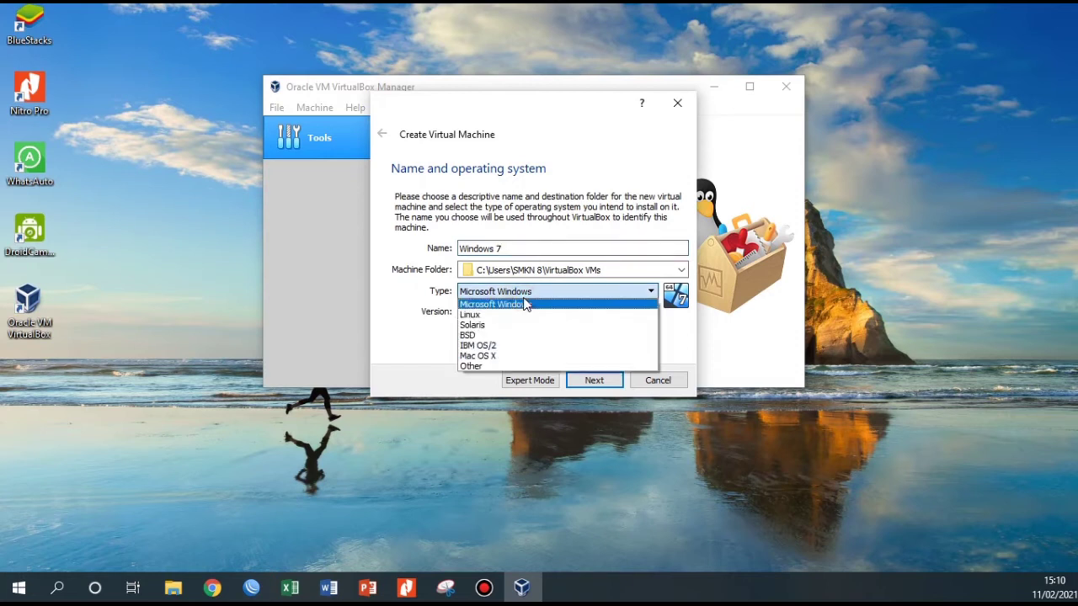
click(475, 306)
click(486, 317)
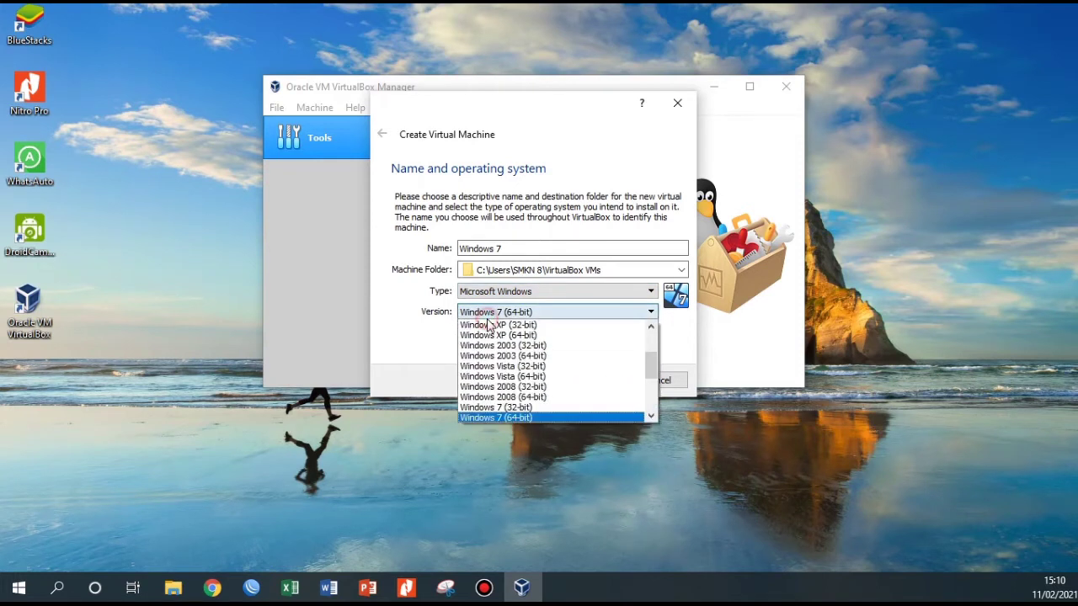
drag(649, 373, 651, 379)
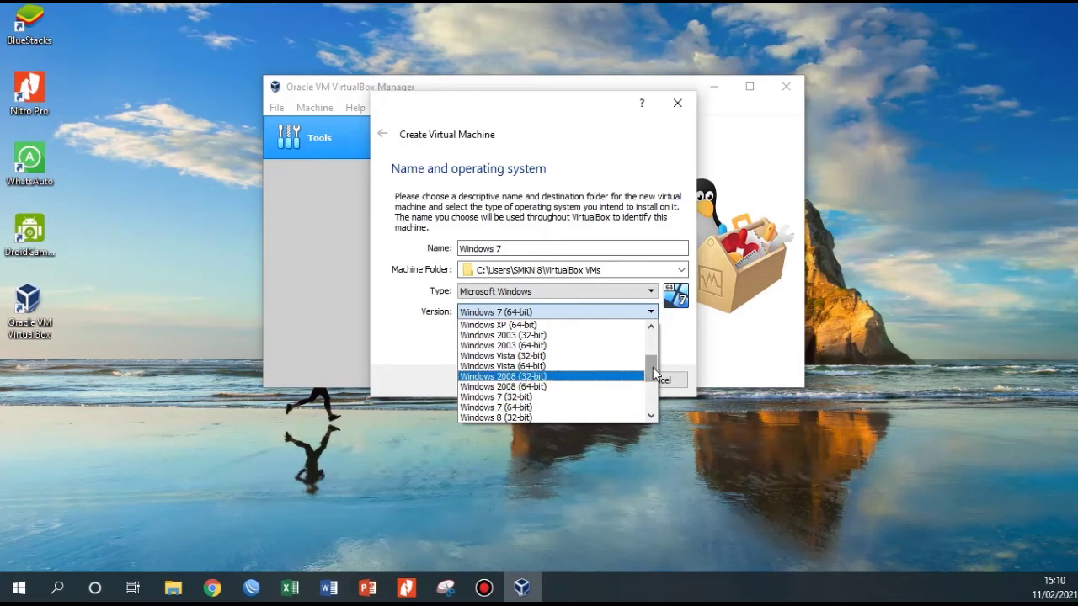
drag(653, 365, 654, 377)
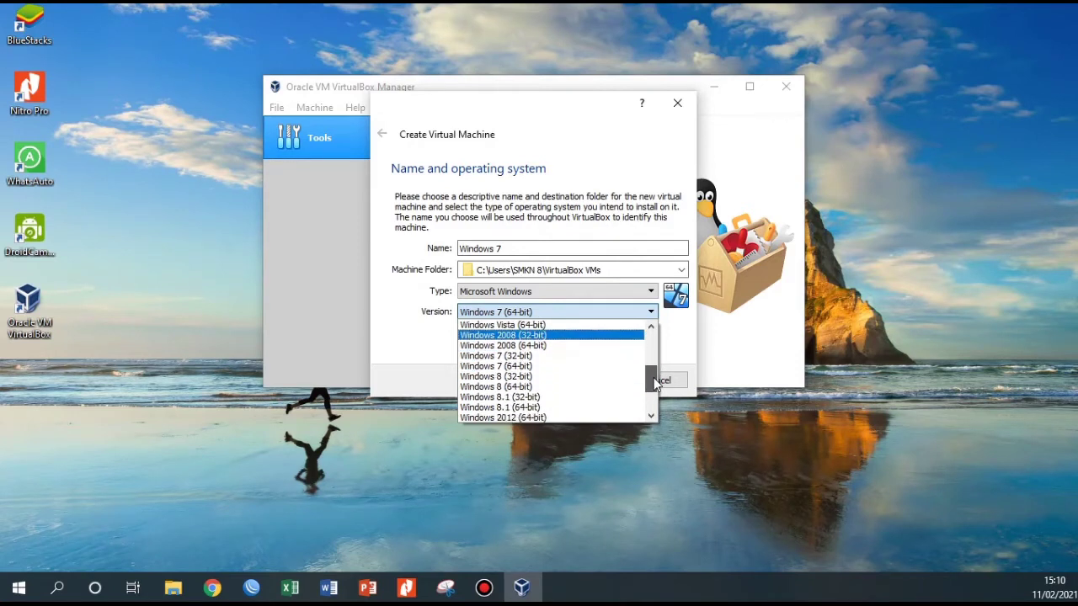
click(522, 367)
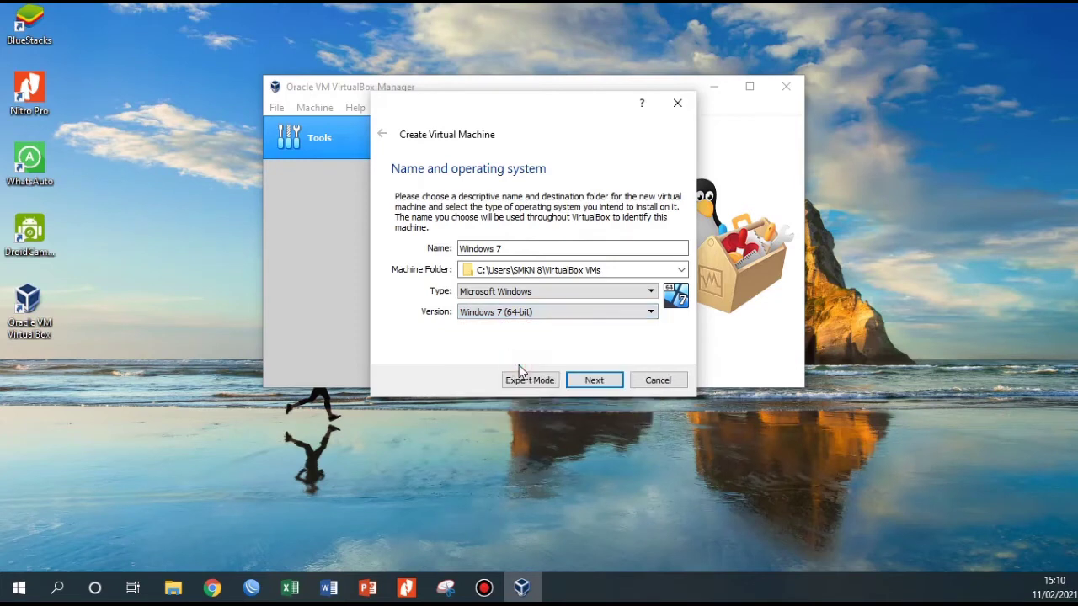
click(593, 381)
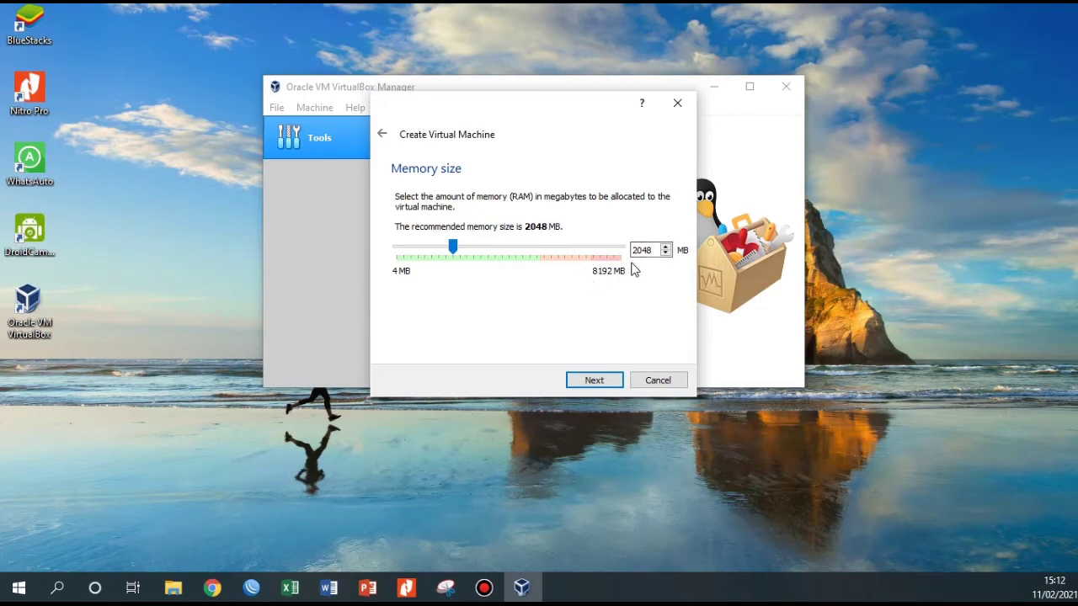
Allocate 3505 MB of memory to the virtual machine and continue to the hard disk settings.
click(454, 250)
drag(455, 249, 495, 276)
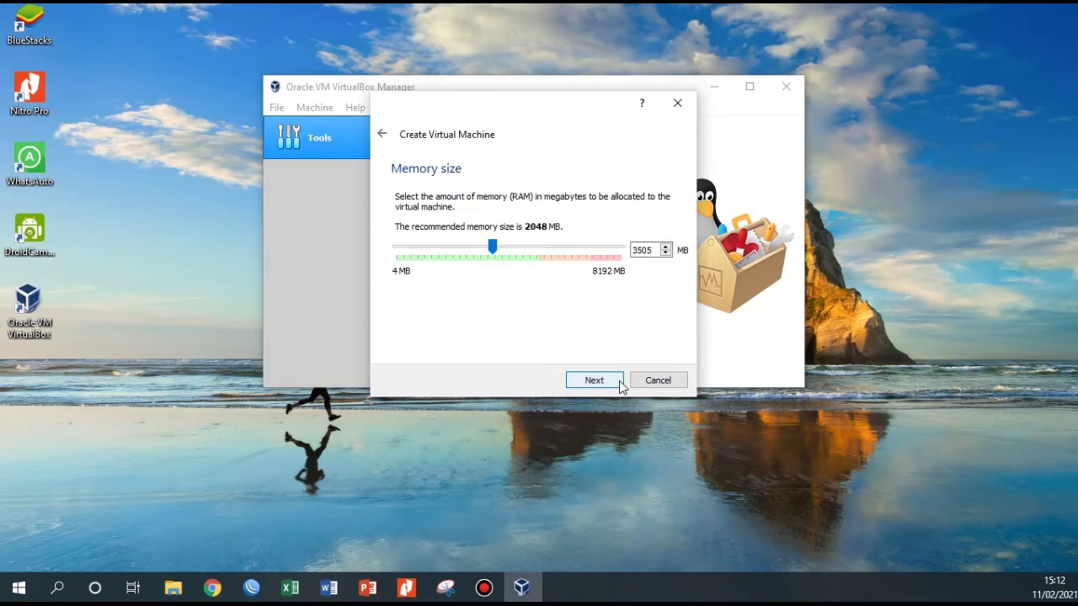
click(614, 380)
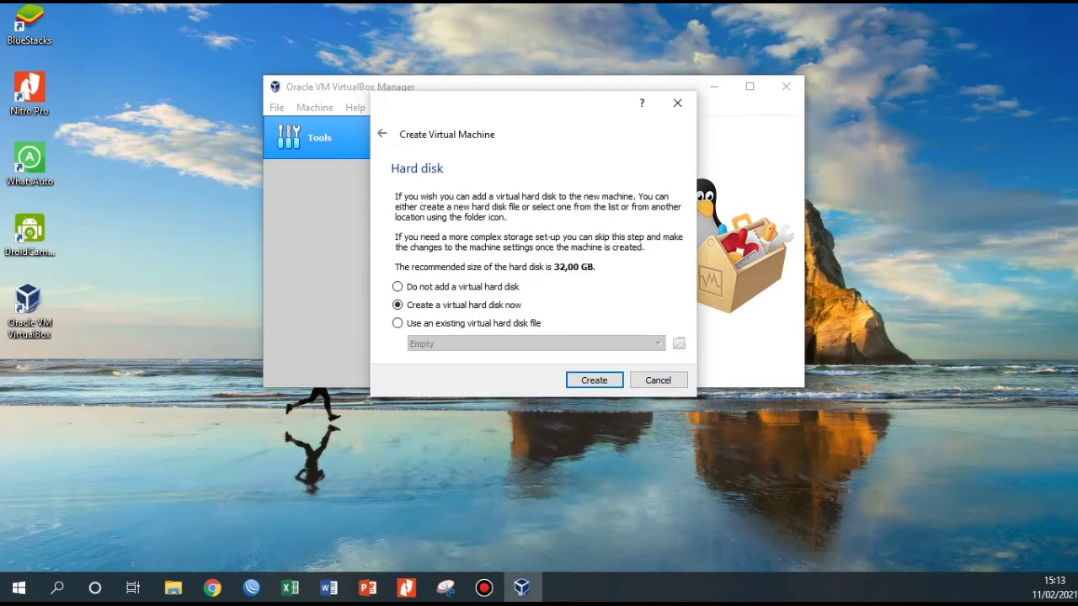
Choose to create a virtual hard disk now, using the VDI (VirtualBox Disk Image) file type.
click(497, 309)
click(594, 380)
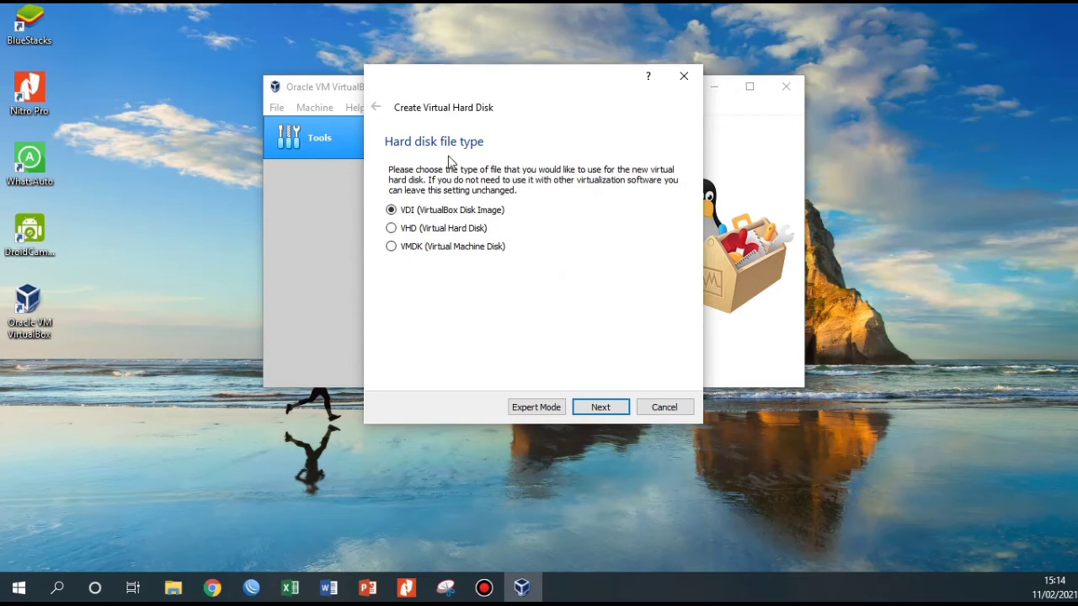
drag(403, 82, 446, 142)
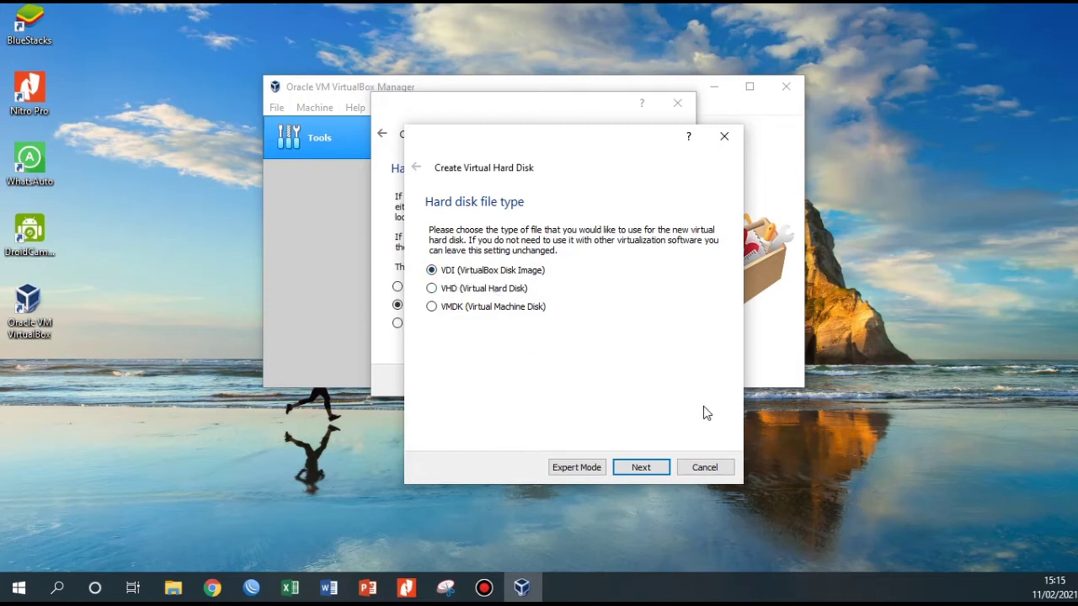
click(658, 468)
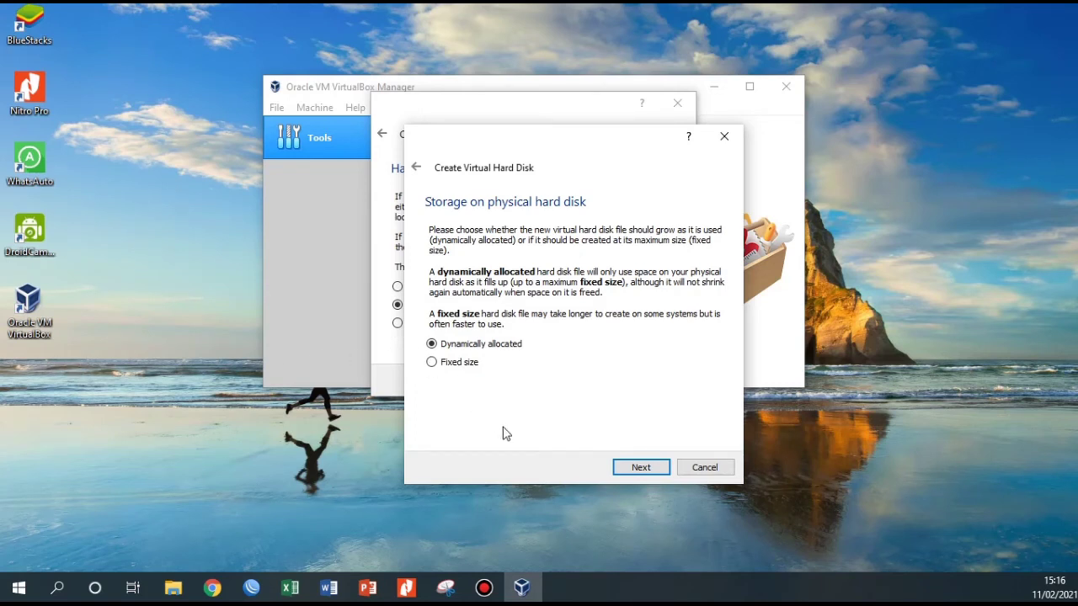
Keep dynamically allocated storage, slightly adjust the disk size, and create the Windows 7.vdi hard disk.
click(643, 468)
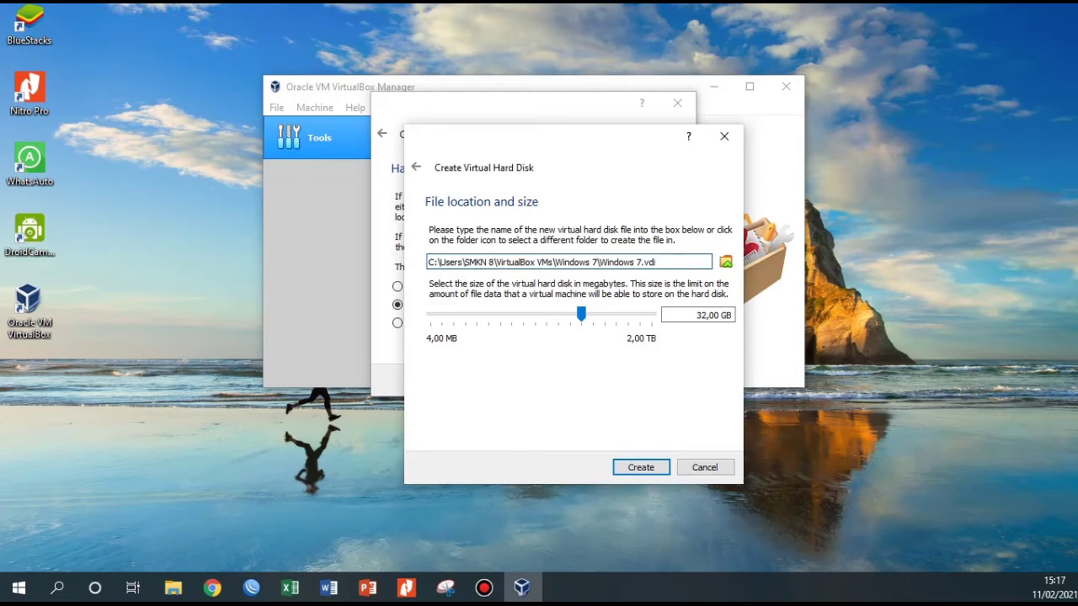
mouse_move(581, 314)
mouse_down()
mouse_move(554, 321)
mouse_move(578, 320)
mouse_up()
click(655, 472)
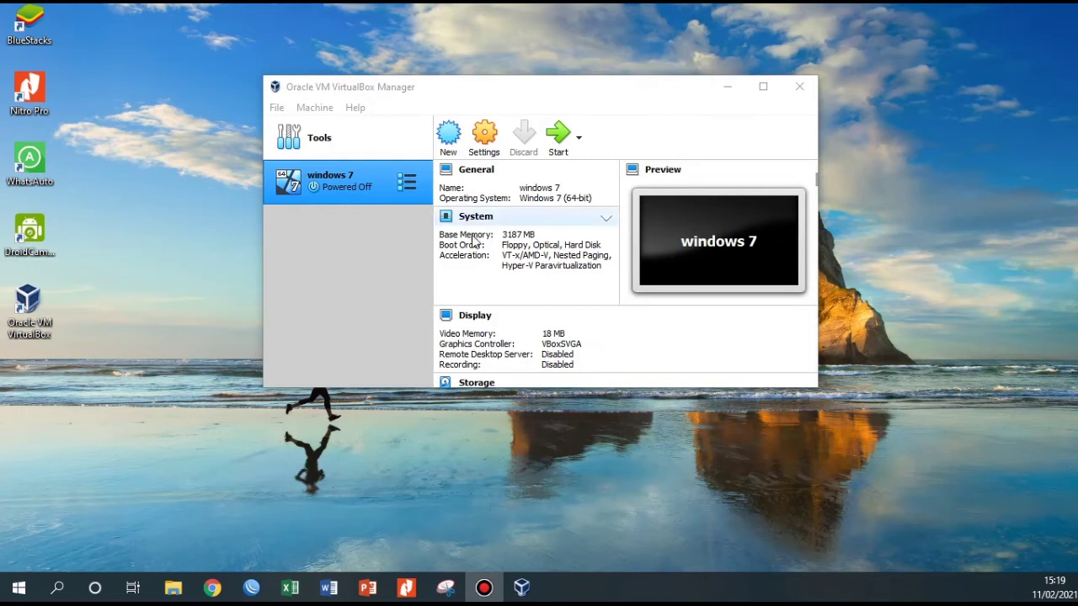
Start the windows 7 virtual machine.
click(335, 264)
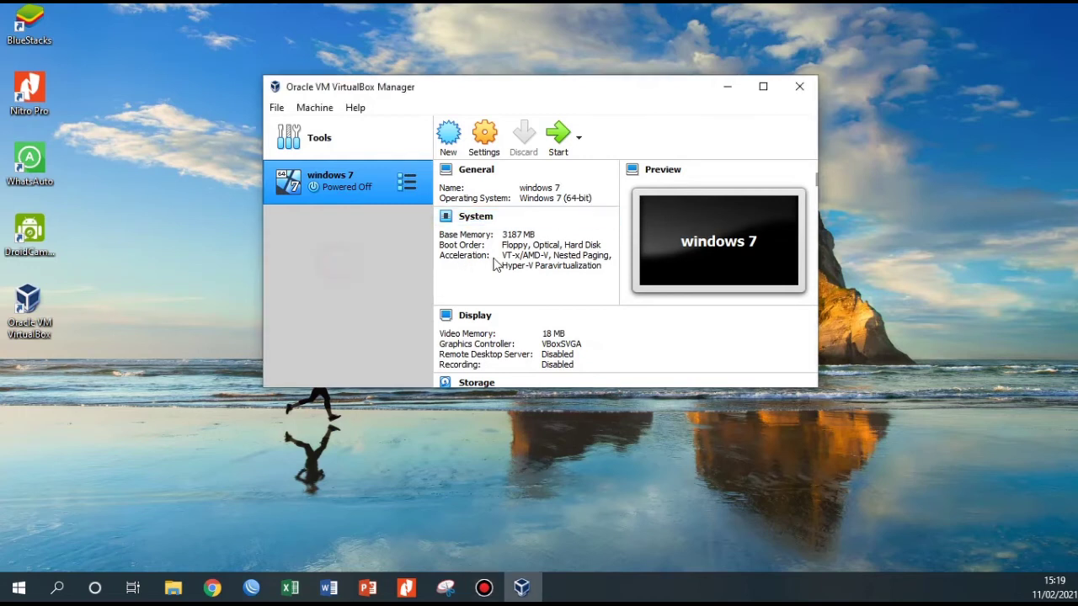
click(559, 139)
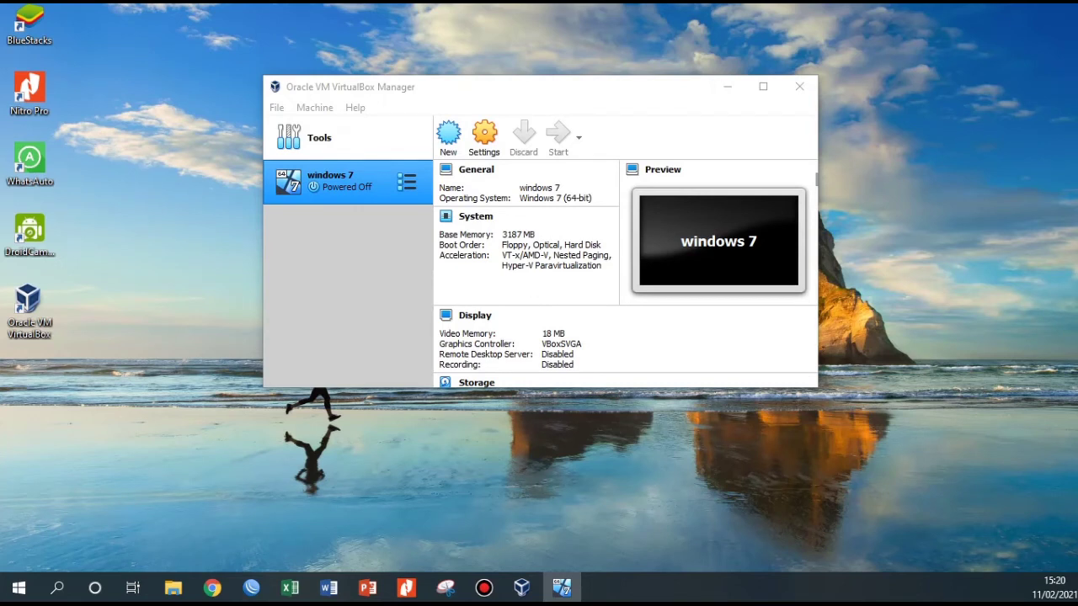
click(484, 588)
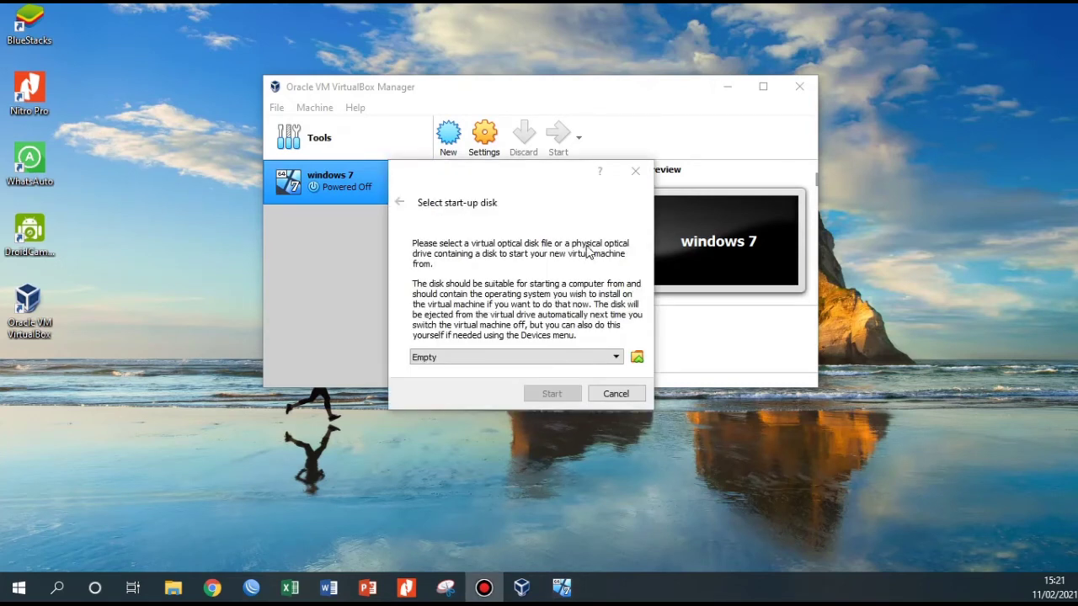
Browse for a virtual optical disk file for the start-up disk and open the Downloads folder.
drag(497, 178, 341, 115)
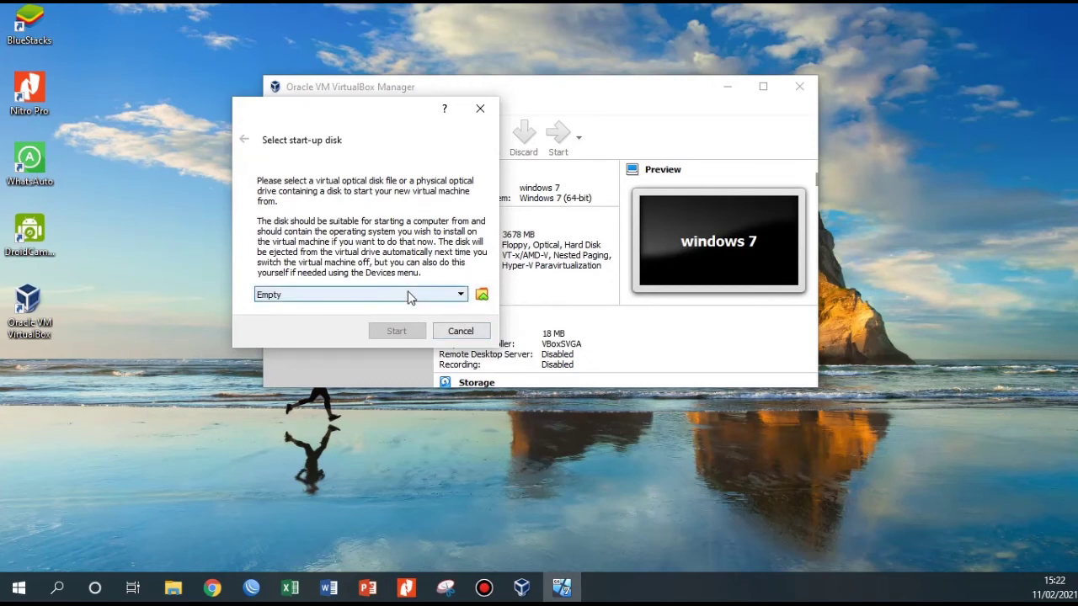
click(481, 294)
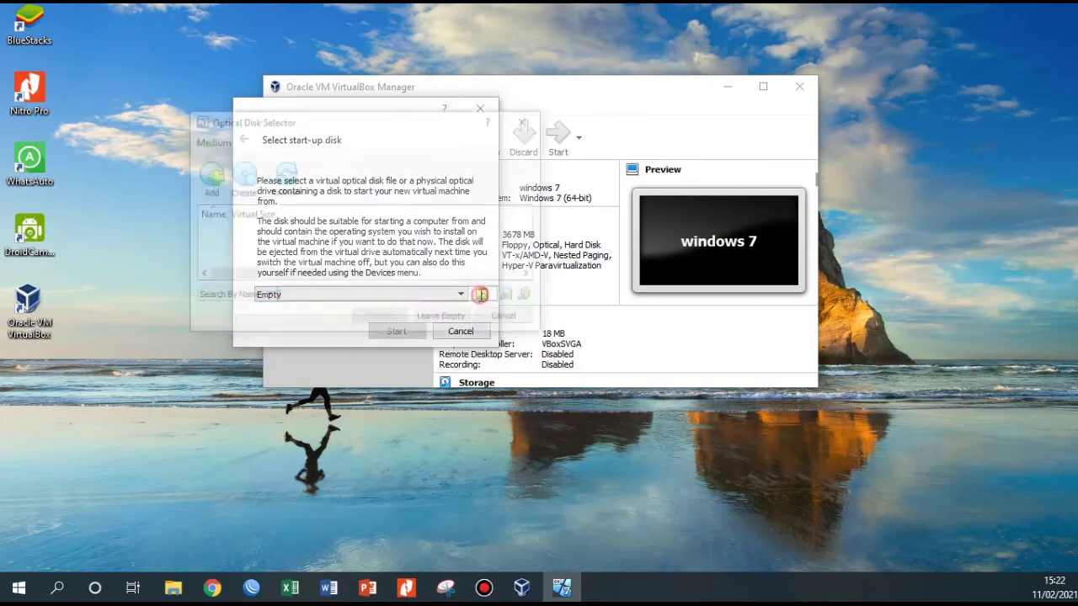
click(216, 175)
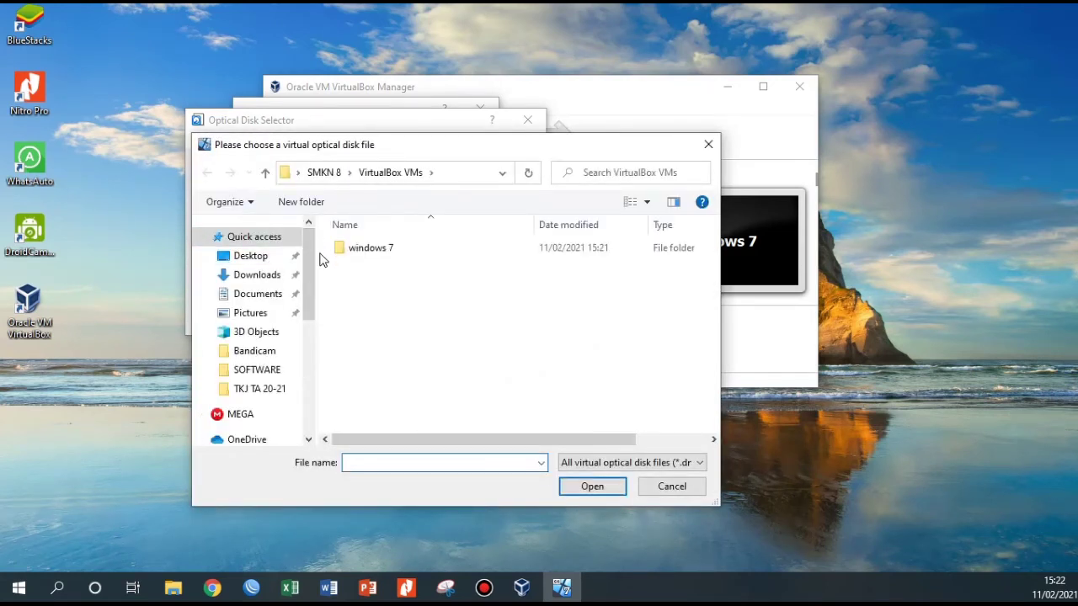
click(696, 465)
click(693, 464)
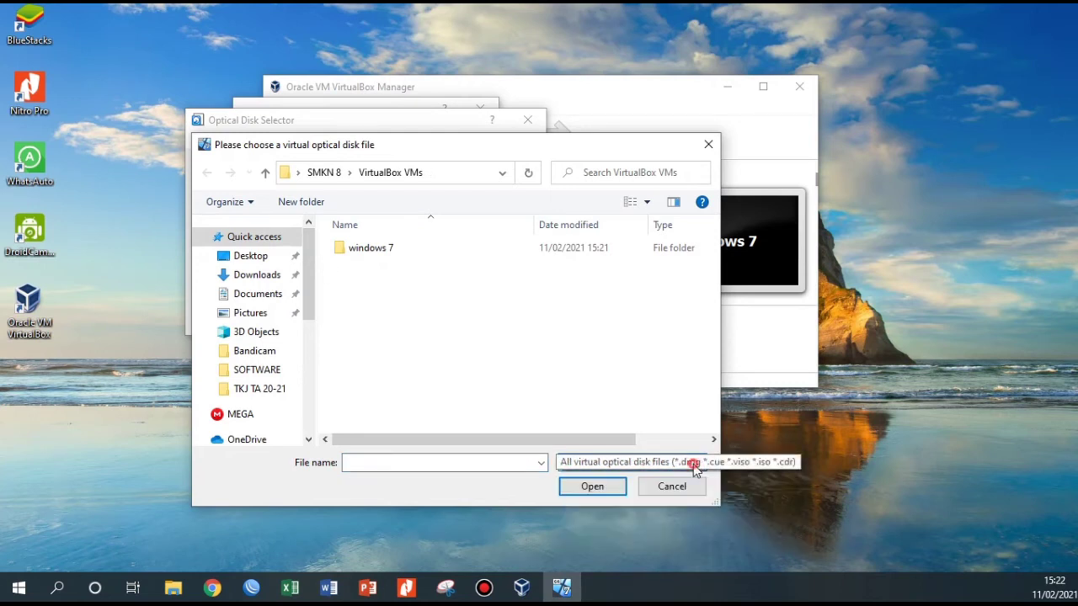
click(264, 278)
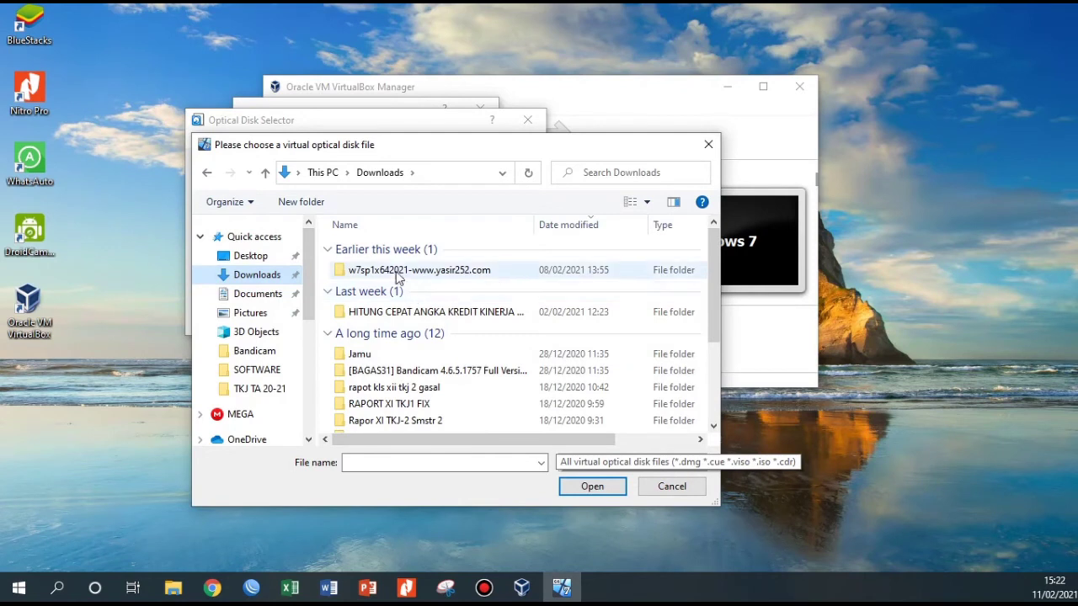
click(393, 270)
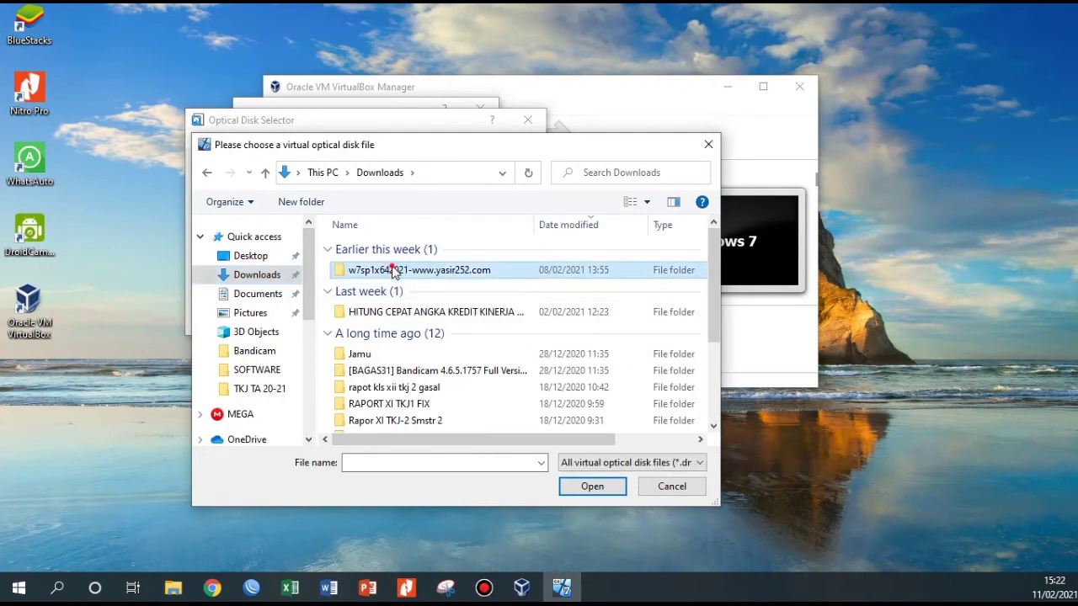
double_click(393, 270)
double_click(393, 266)
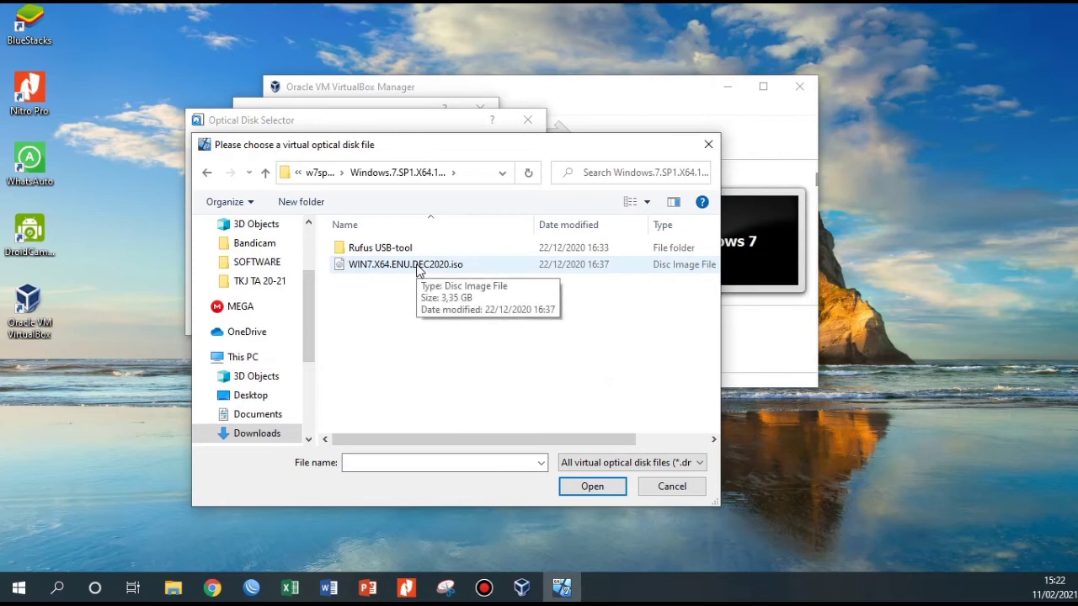
double_click(419, 266)
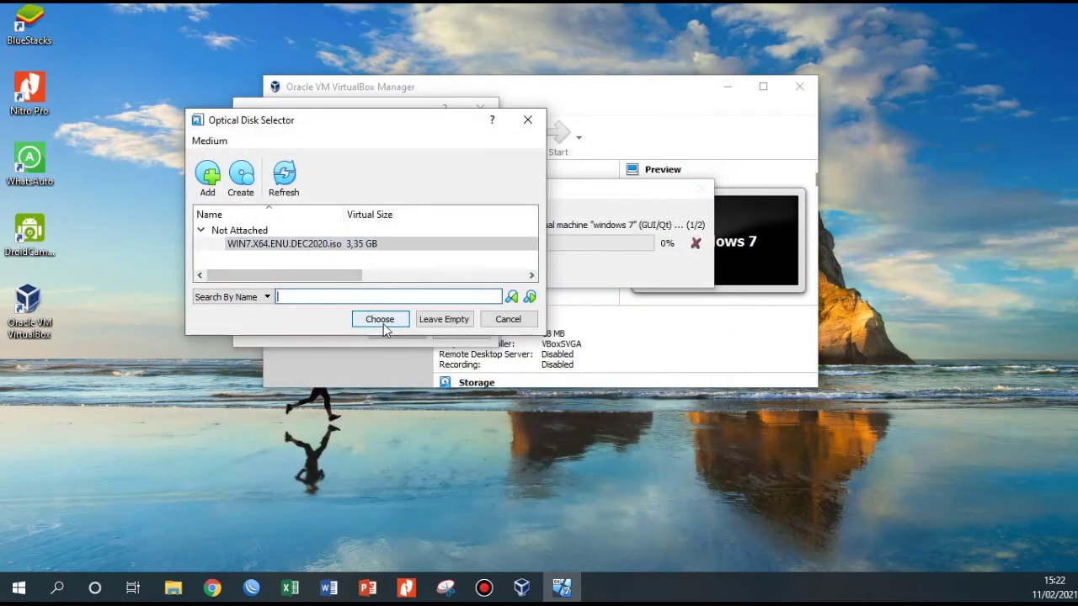
click(291, 244)
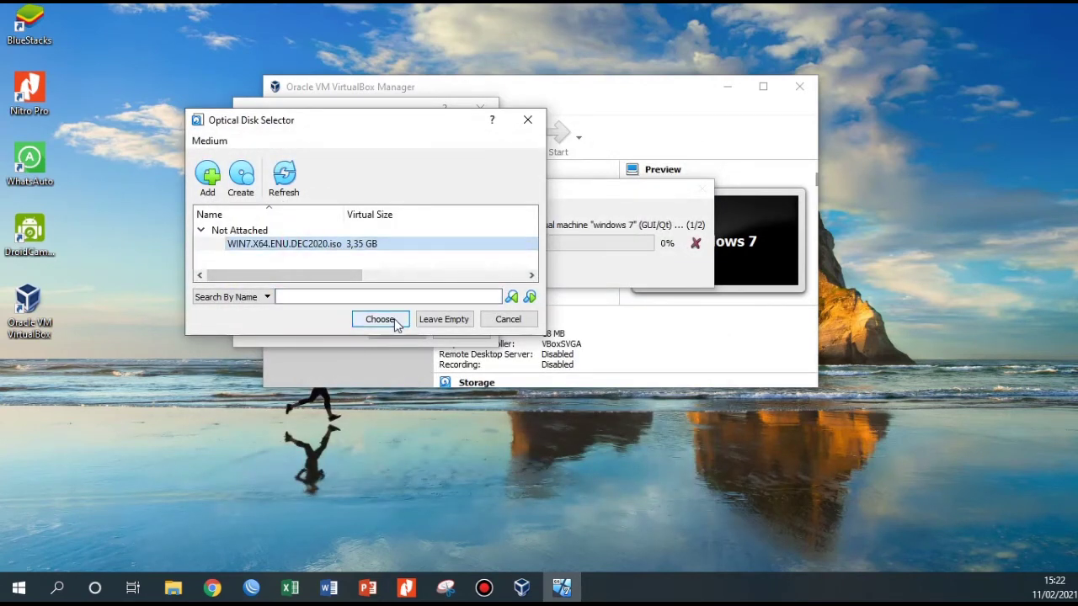
click(380, 319)
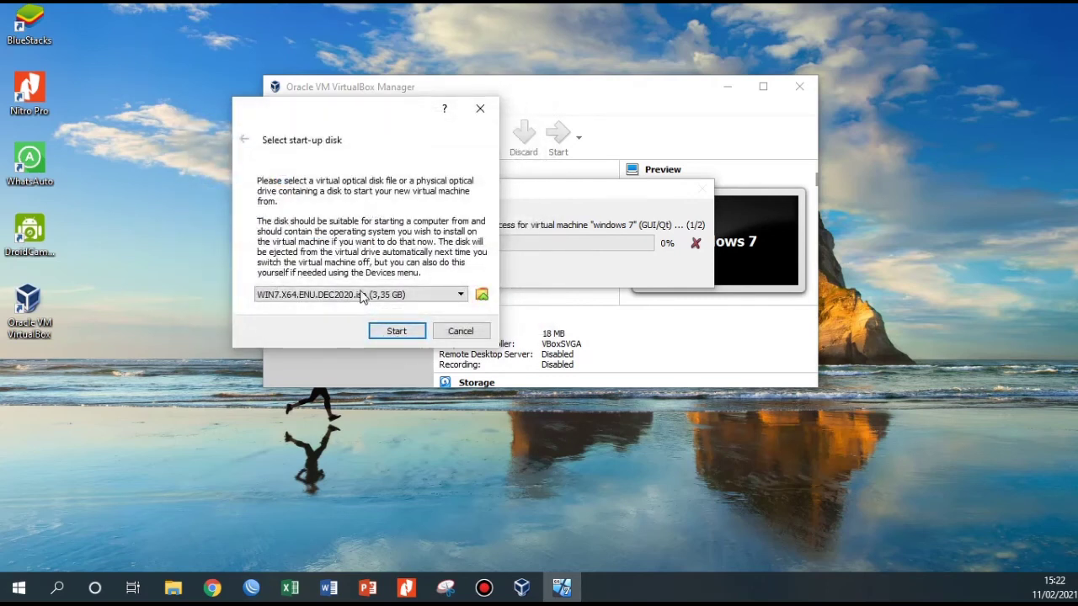
Boot the virtual machine from the chosen ISO, then show its running window and move it up on the desktop.
click(411, 333)
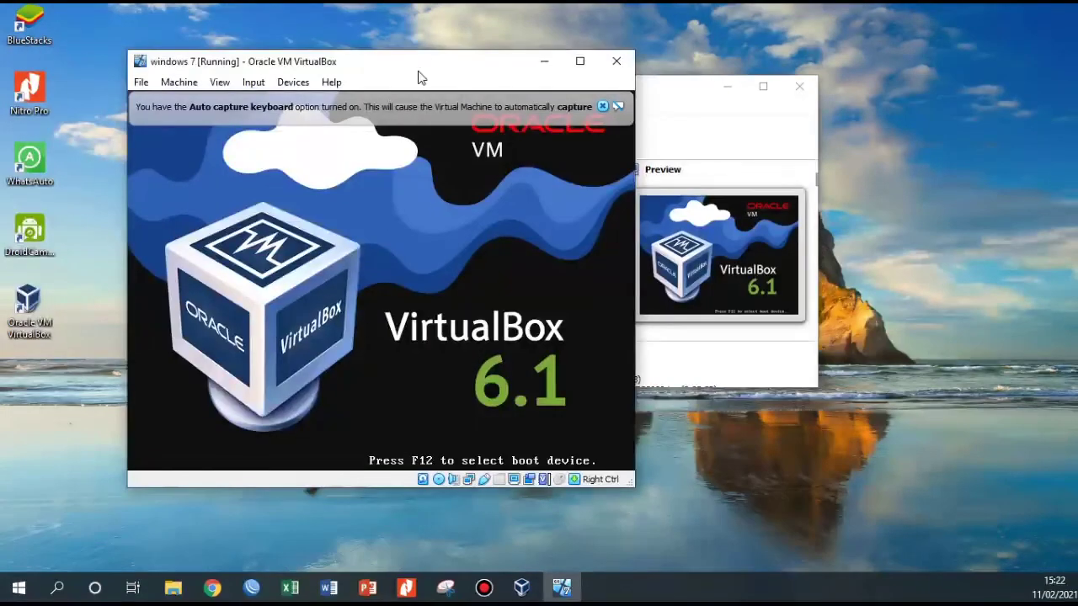
drag(421, 78, 652, 110)
click(788, 100)
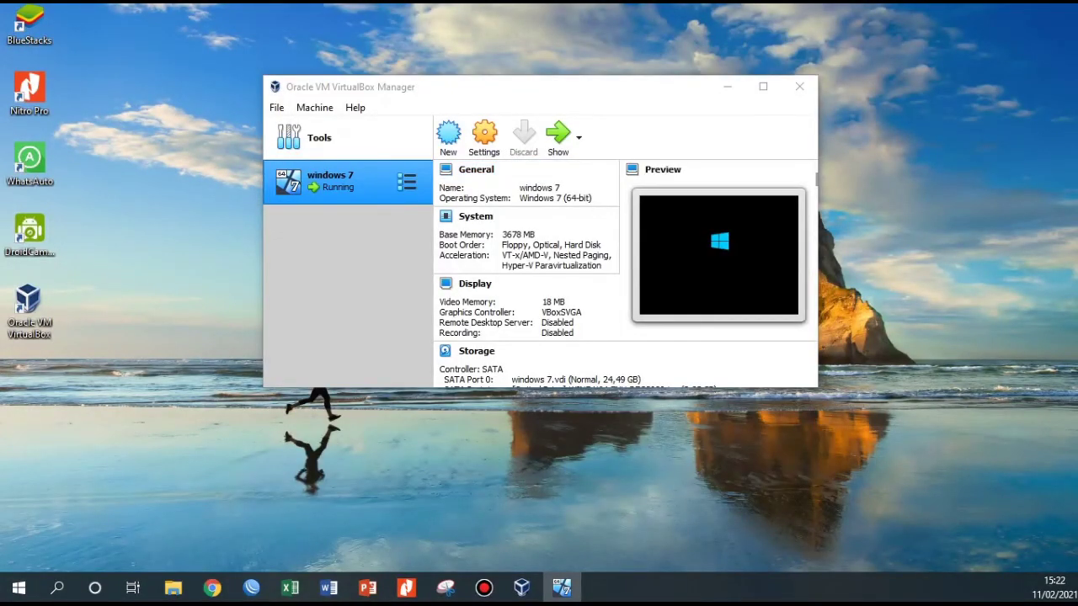
click(557, 135)
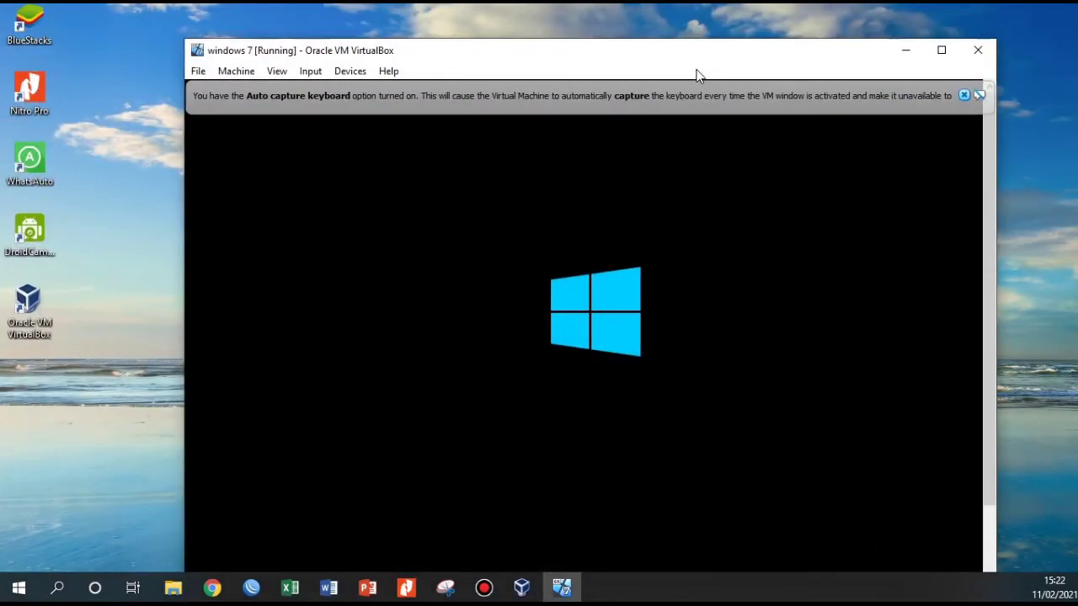
drag(698, 55, 698, 34)
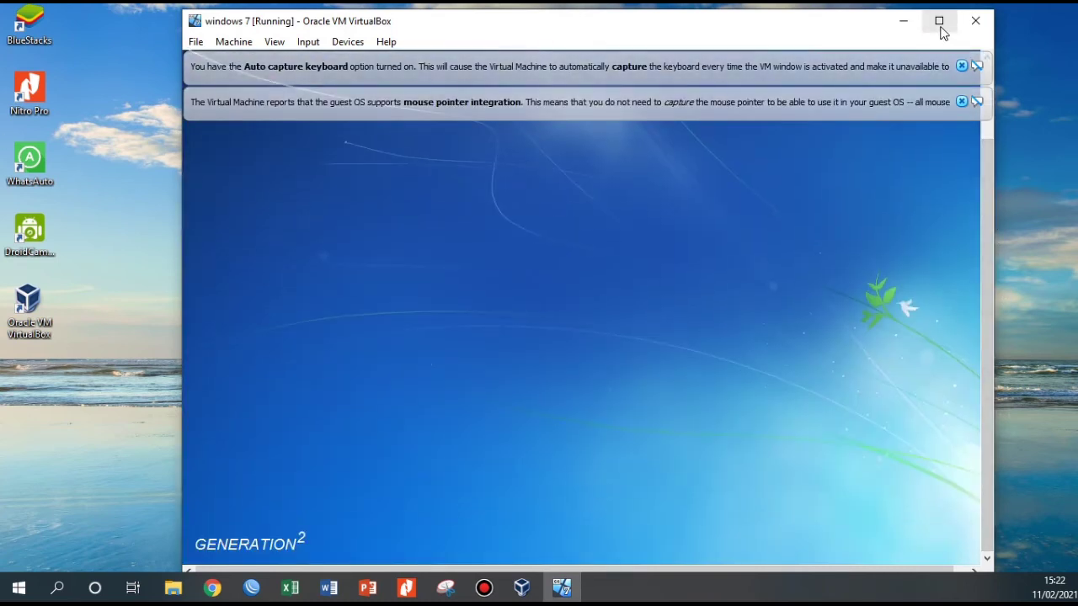
Dismiss the auto capture keyboard and mouse pointer integration notices in the virtual machine window.
click(940, 22)
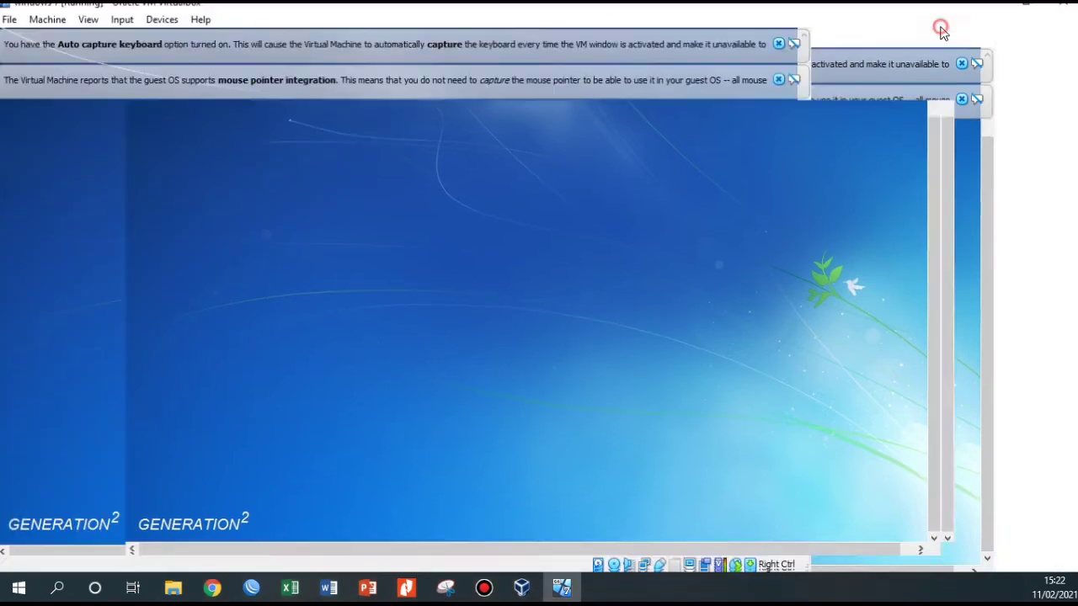
click(1026, 5)
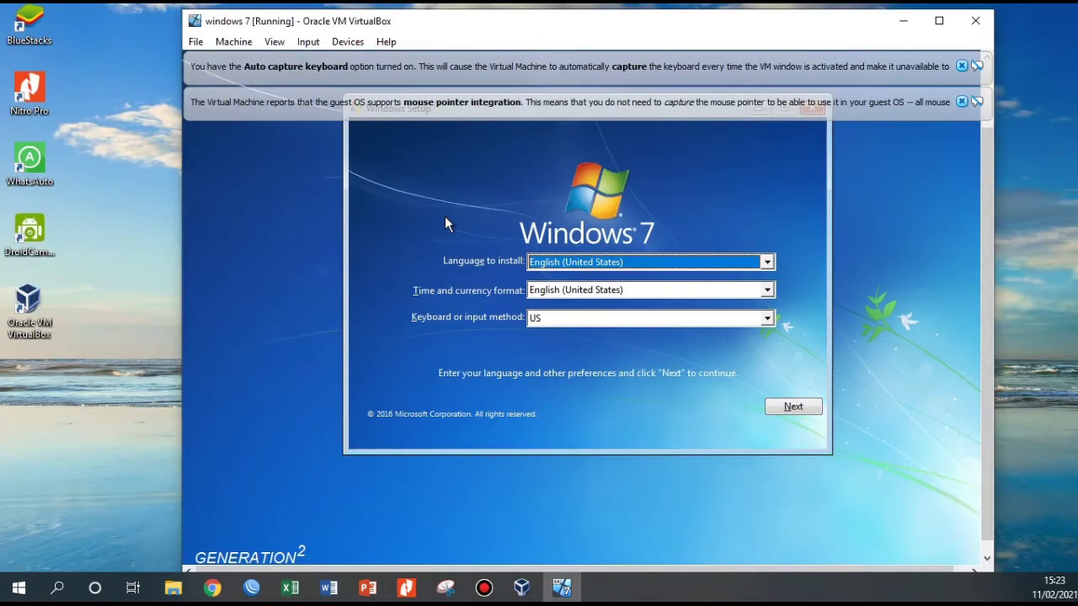
click(961, 102)
click(961, 66)
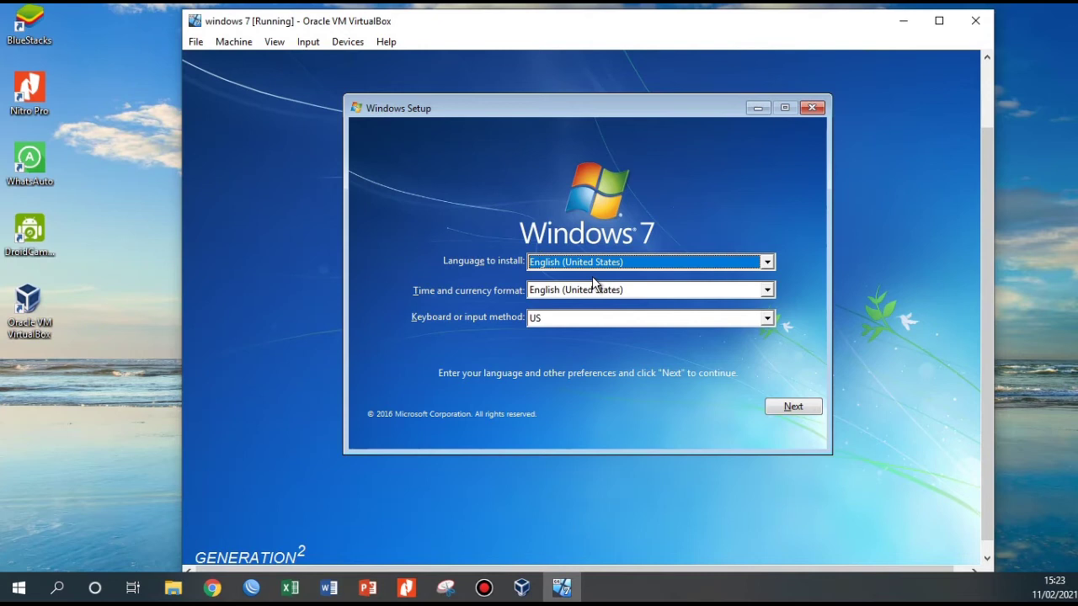
Set the time and currency format to Indonesian (Indonesia) and continue past the language preferences.
scroll(606, 319, down, 1)
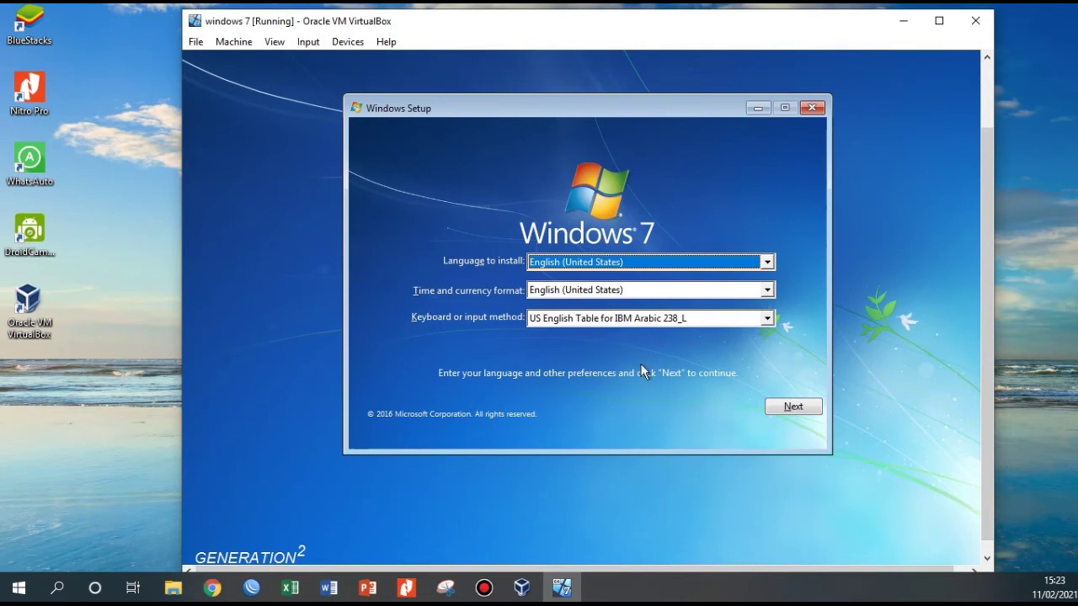
click(581, 294)
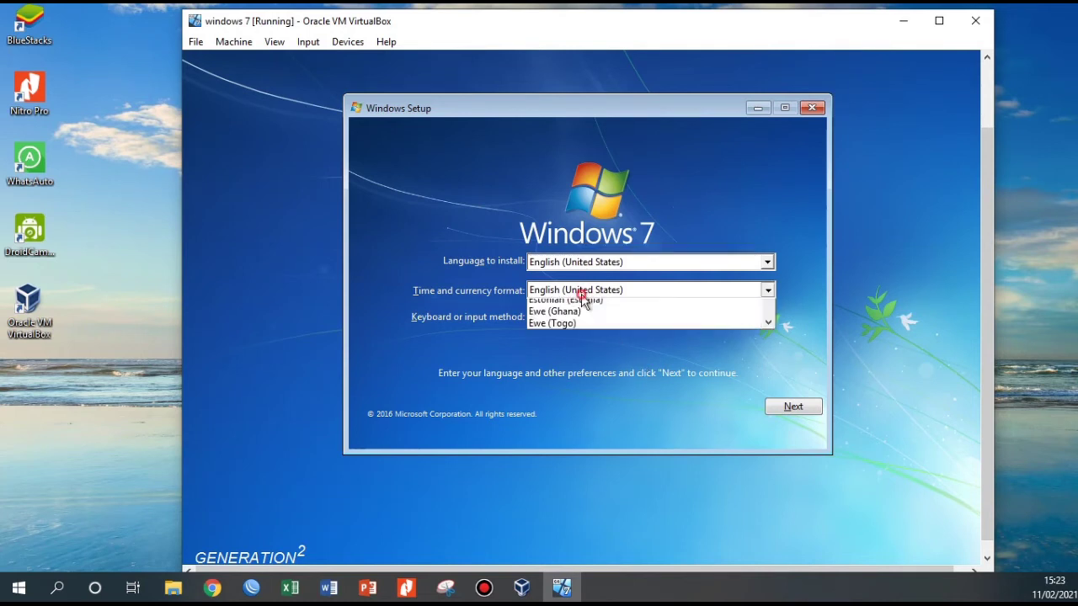
scroll(582, 365, down, 5)
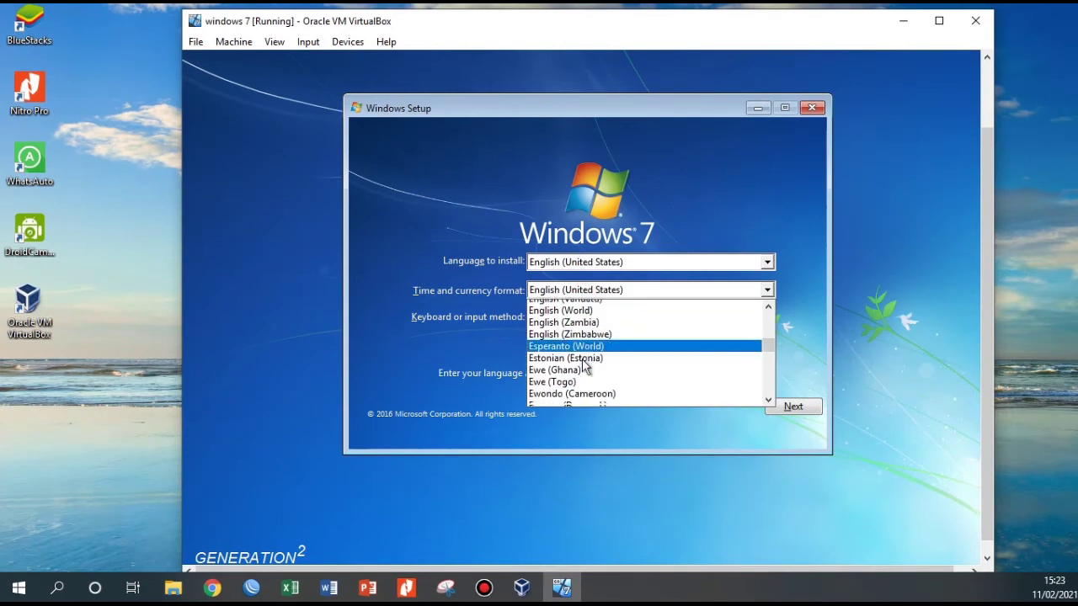
scroll(584, 368, down, 4)
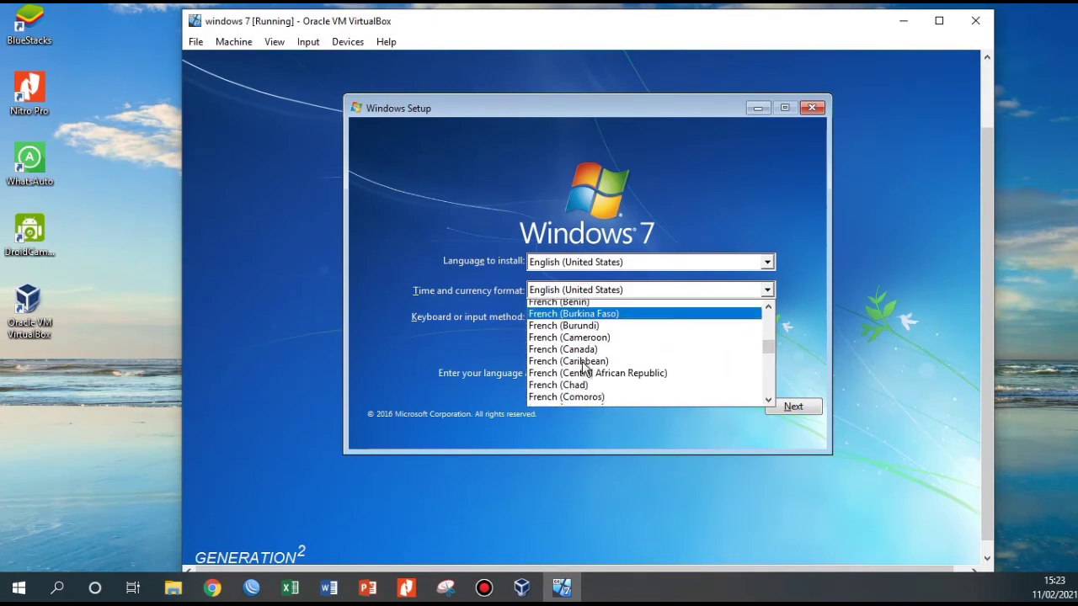
text(ic (Iceland)
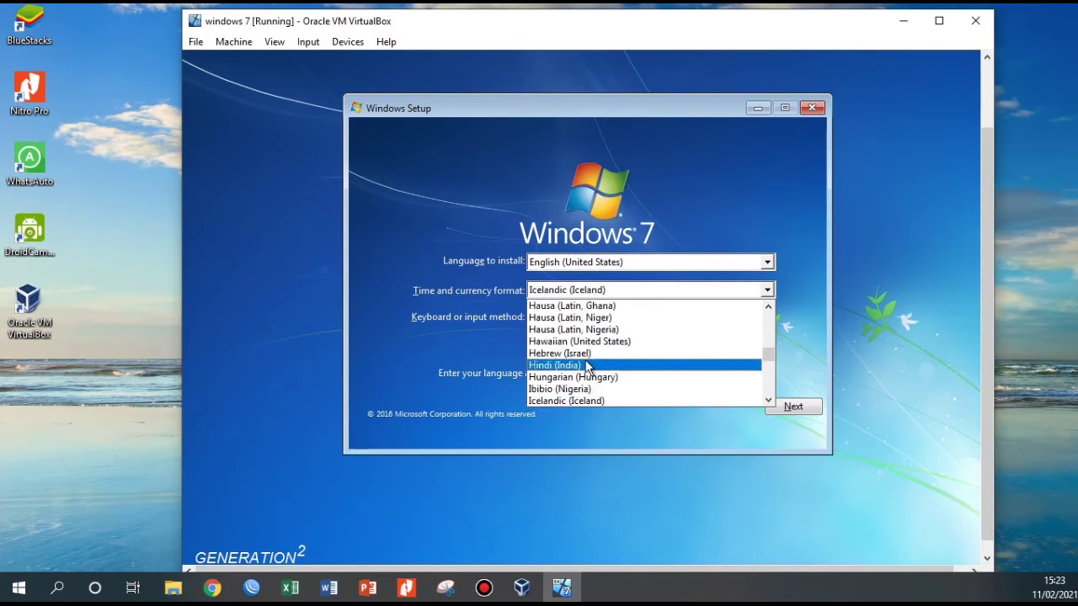
scroll(619, 386, down, 2)
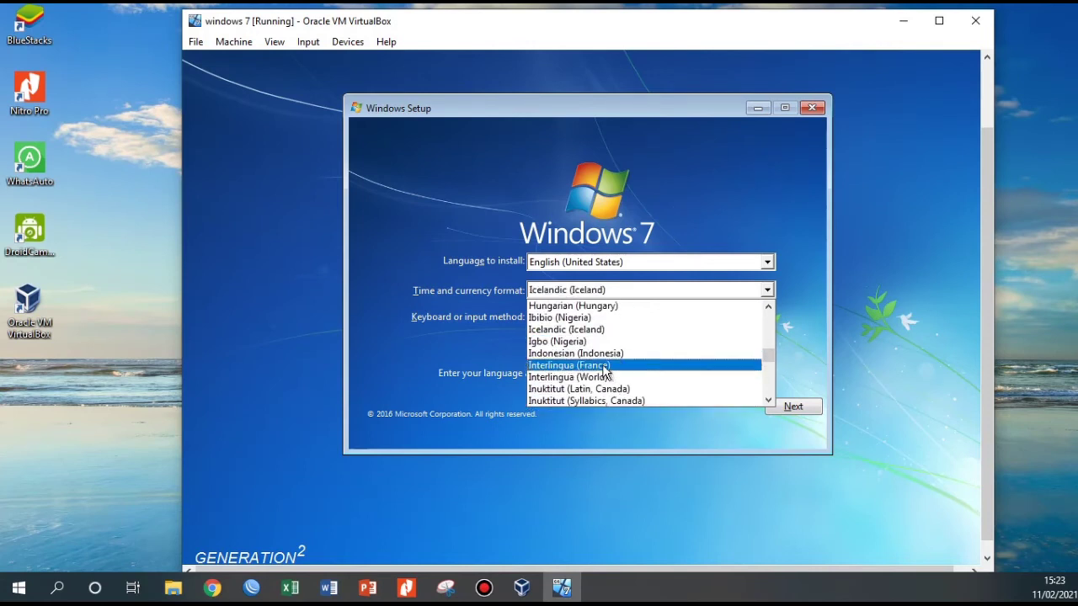
click(594, 354)
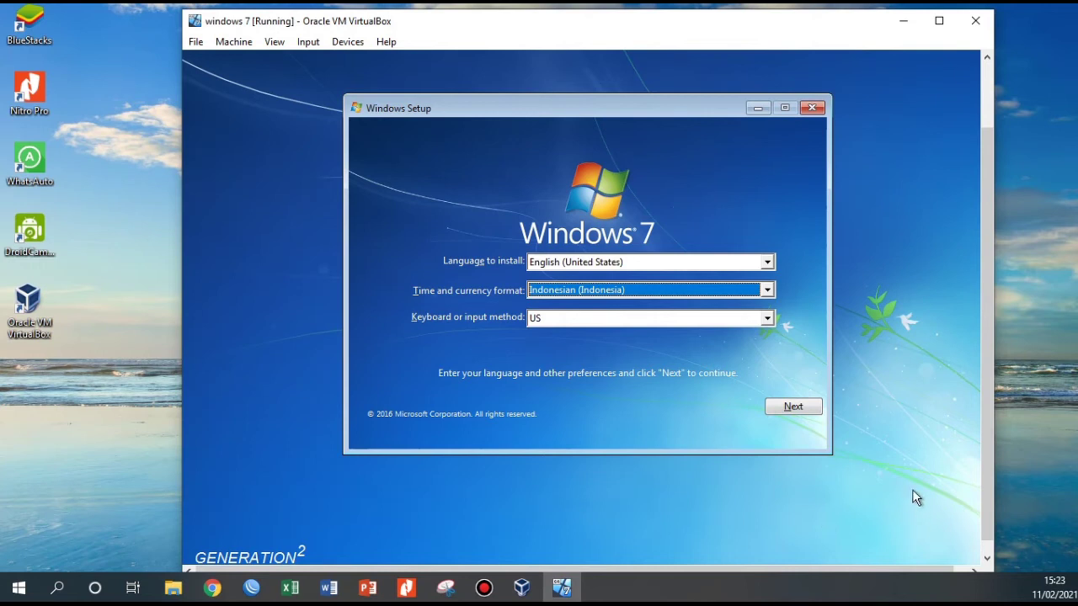
click(796, 408)
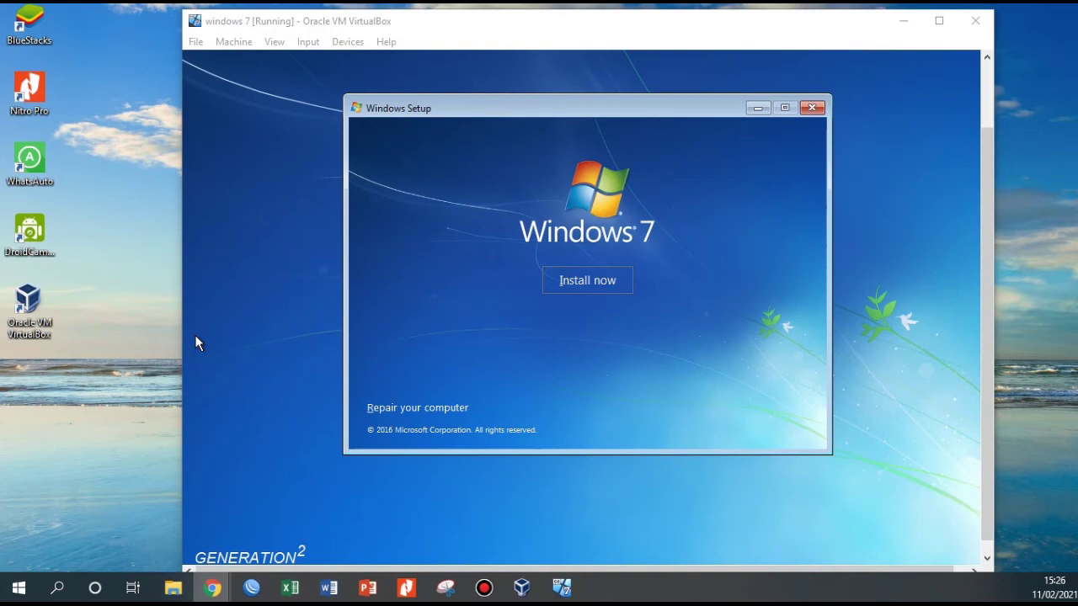
Start the Windows installation and choose the Windows 7 Ultimate STD x64 edition.
click(619, 285)
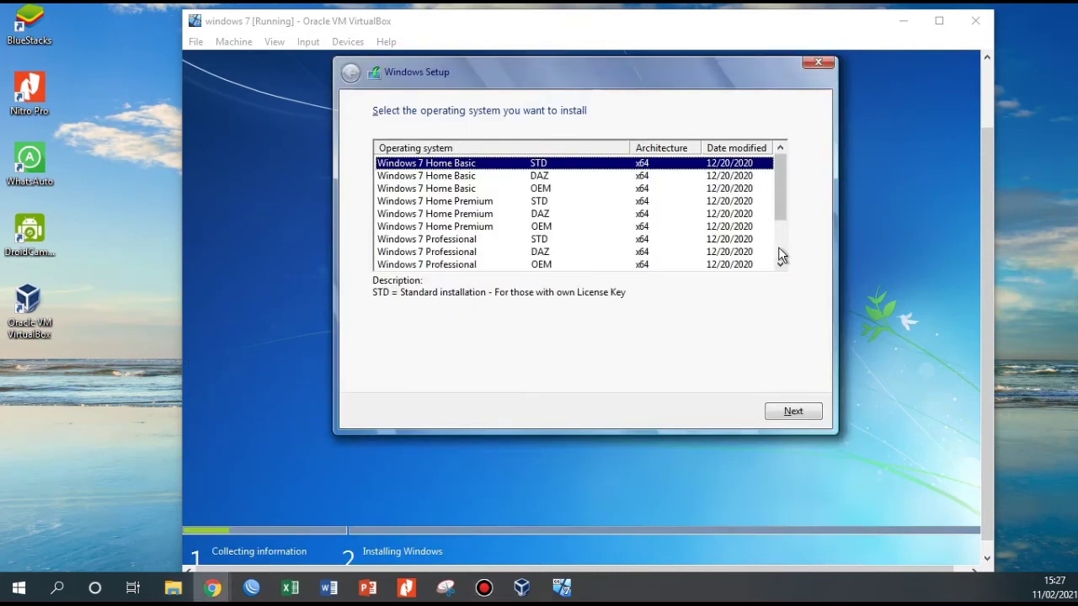
click(780, 176)
drag(781, 176, 780, 235)
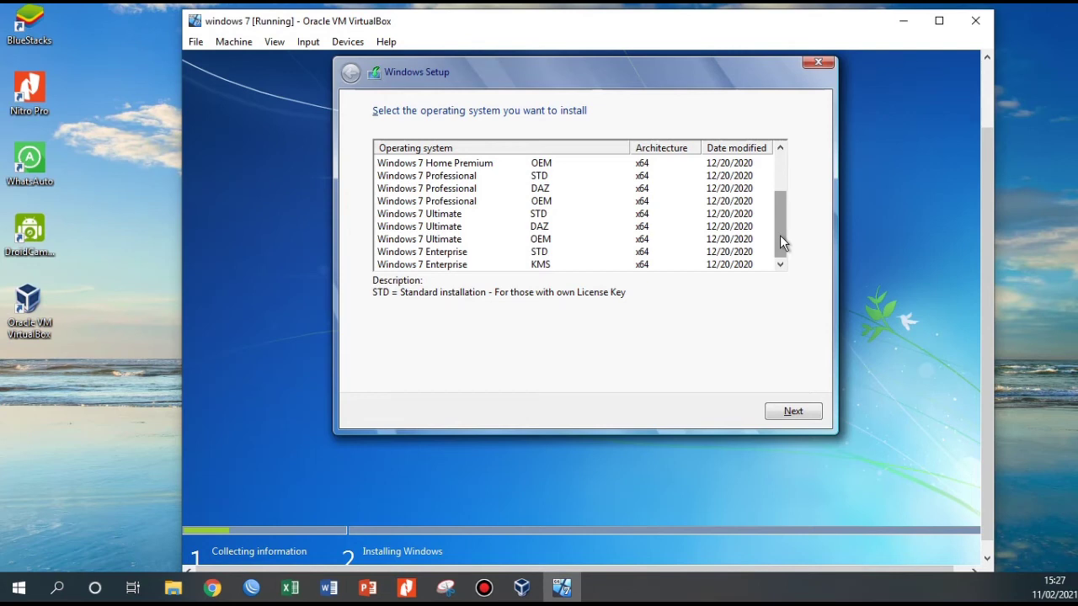
drag(780, 235, 741, 268)
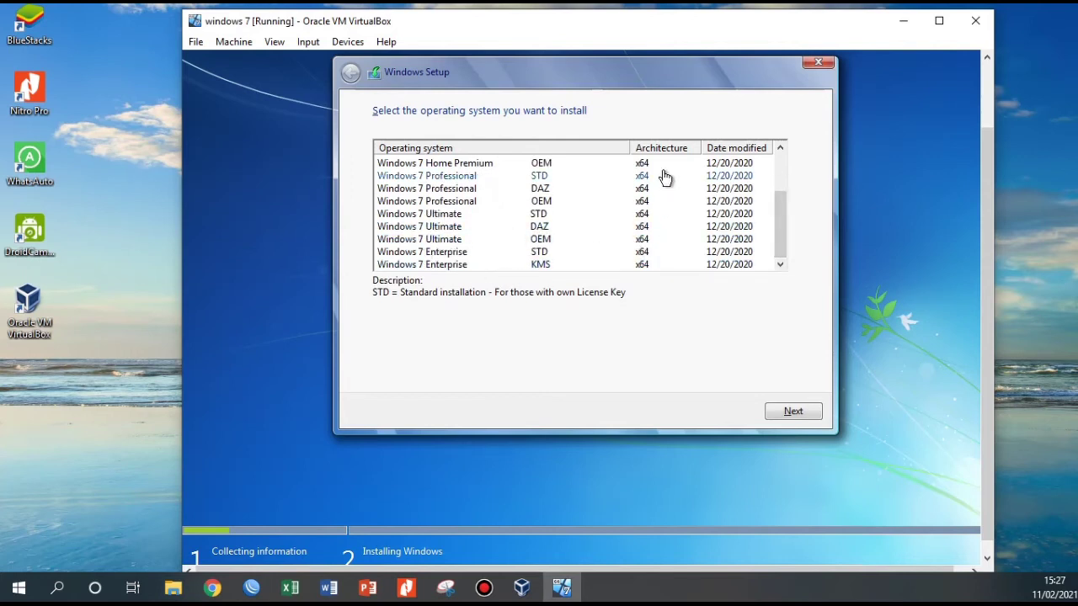
scroll(665, 185, up, 1)
scroll(666, 185, up, 1)
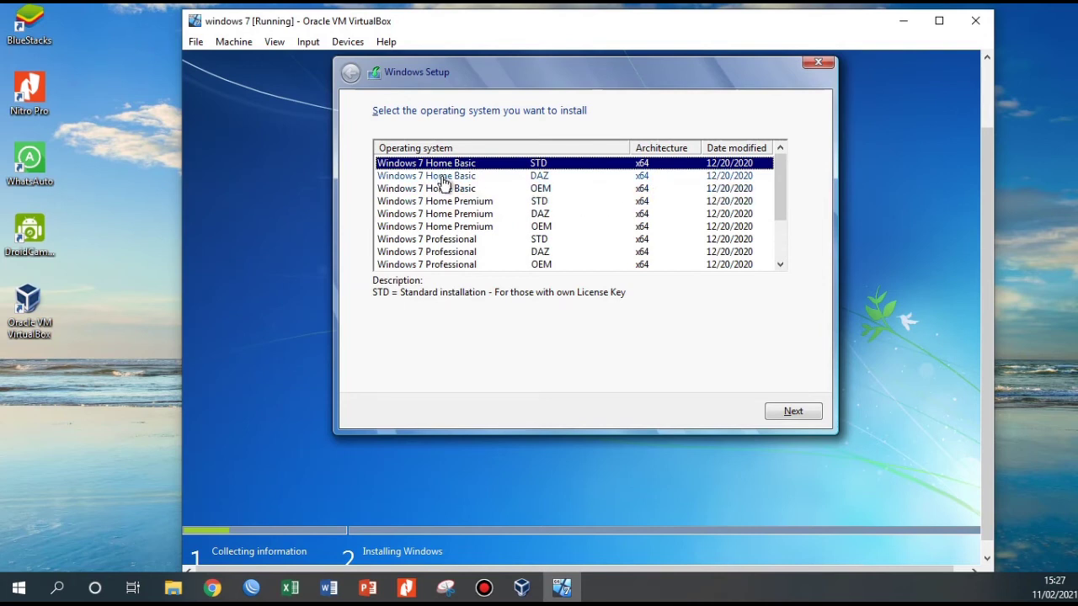
scroll(460, 223, down, 2)
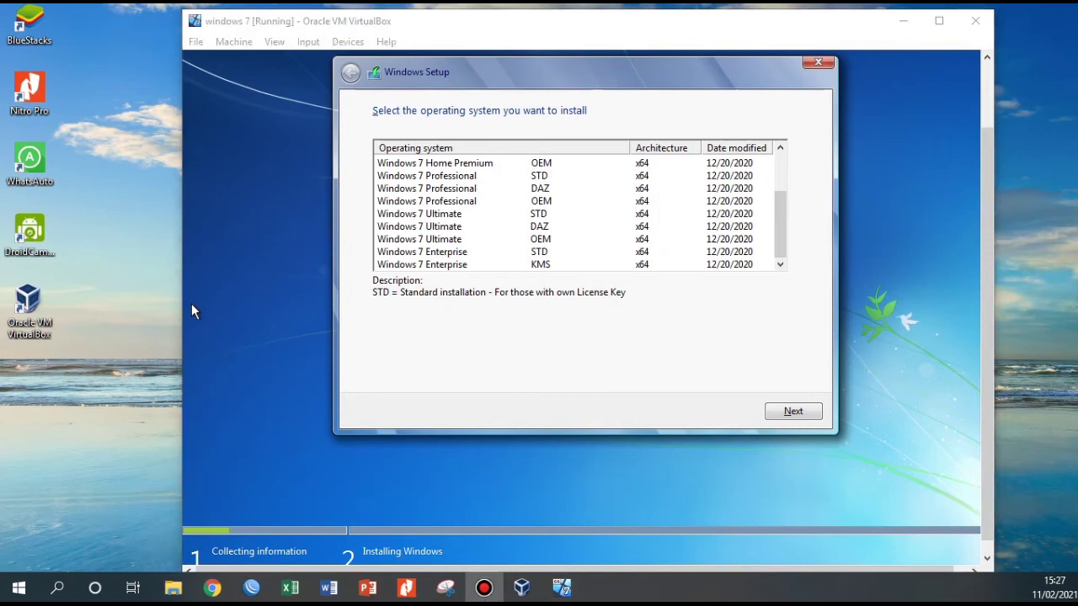
key(Down)
key(Down)
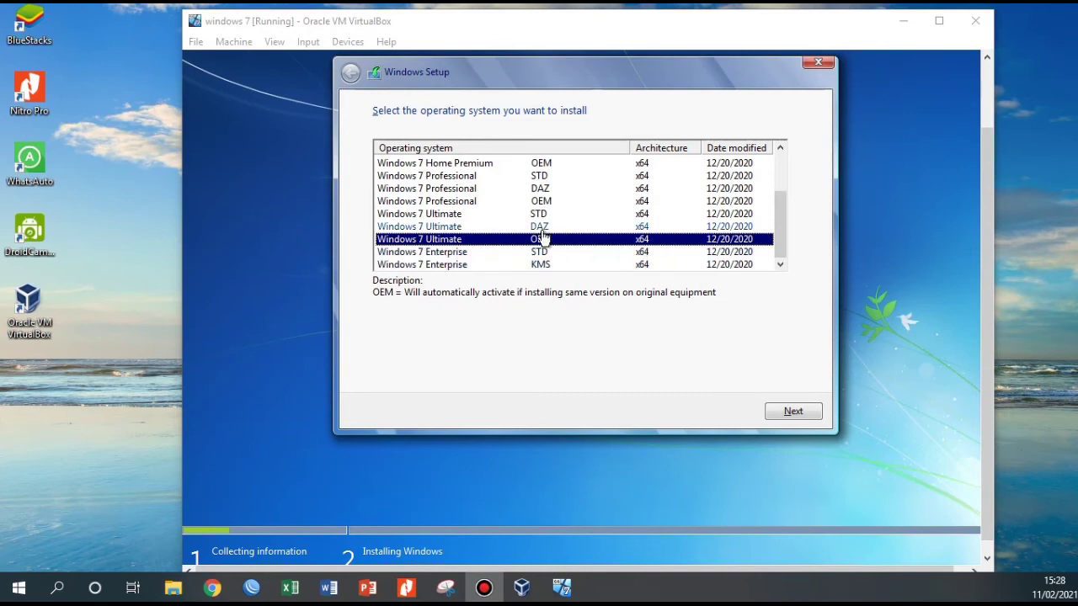
click(458, 216)
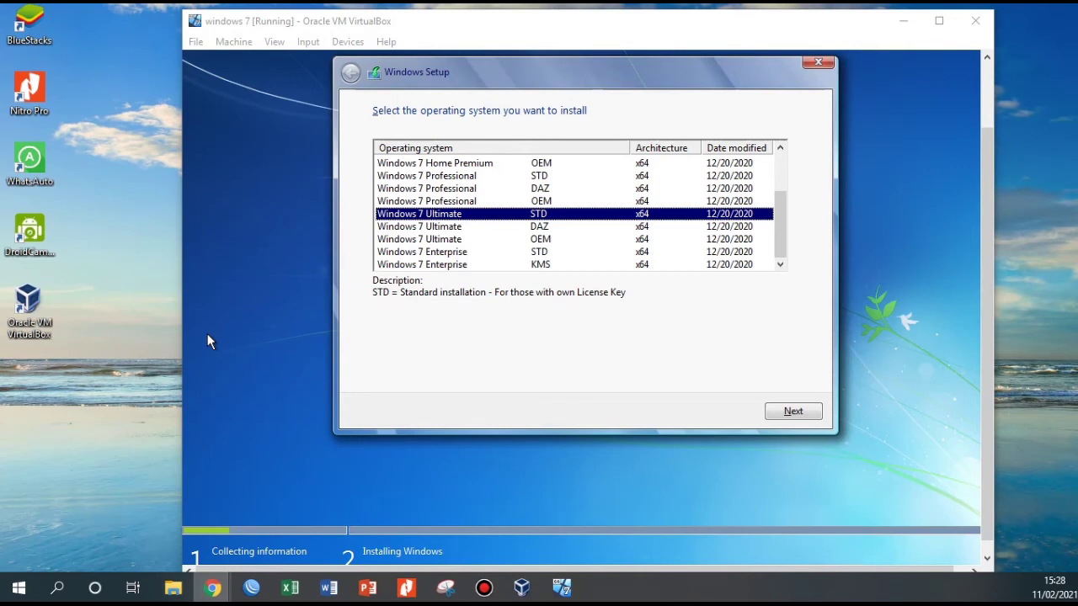
click(794, 415)
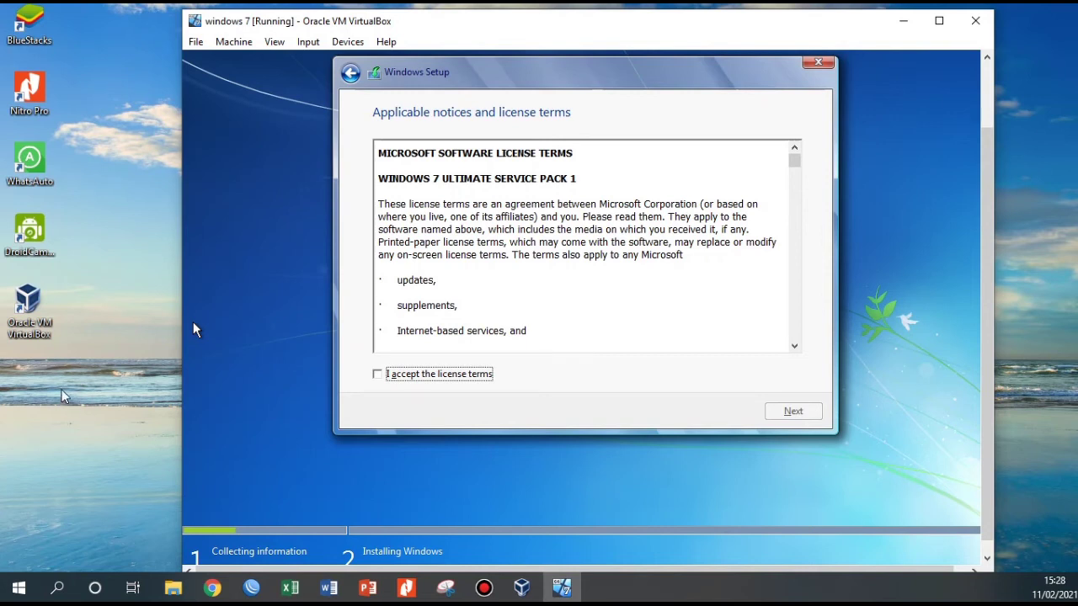
Accept the license terms and choose the Custom (advanced) installation type.
click(441, 382)
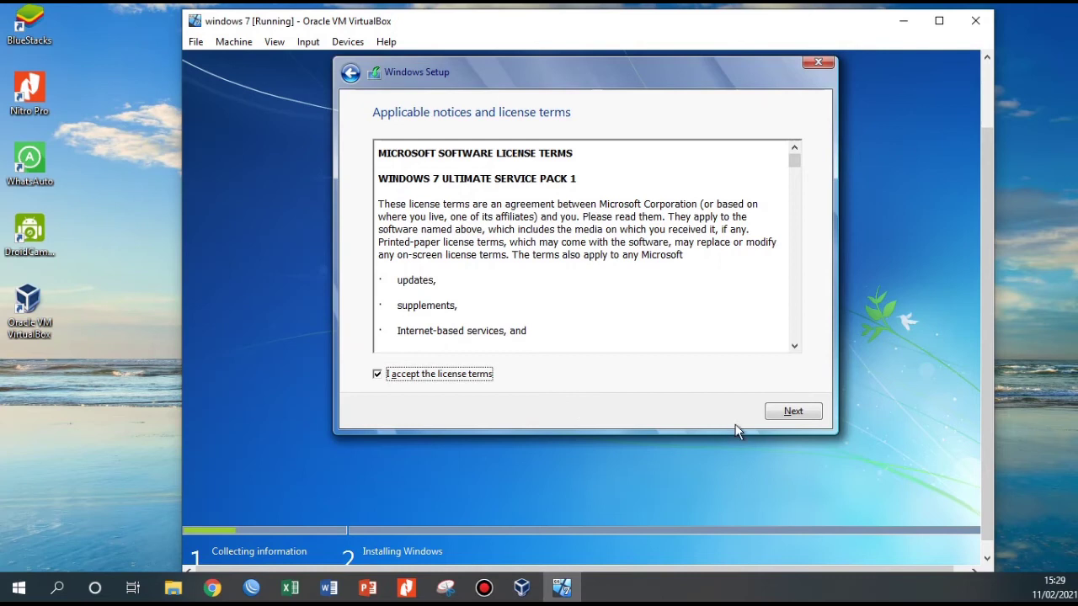
click(792, 411)
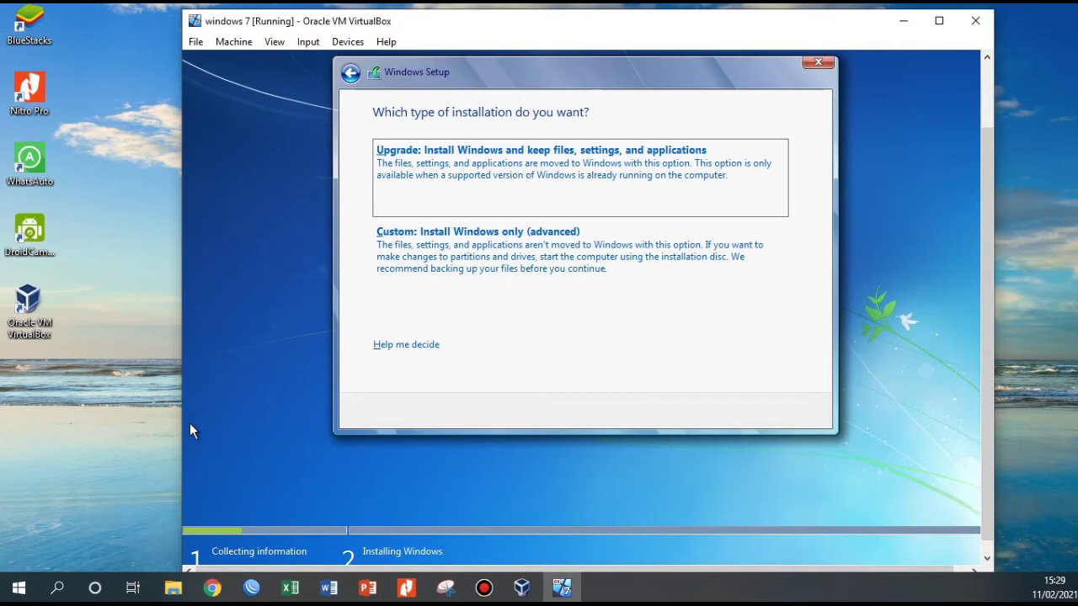
click(501, 278)
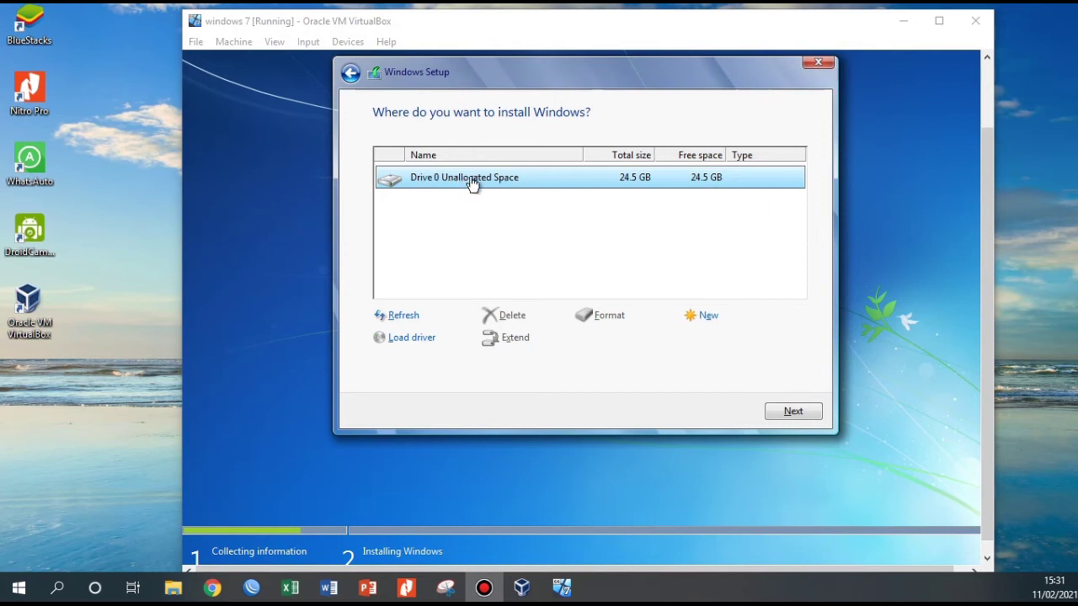
Create a primary partition of about 17.2 GB from Drive 0's unallocated space, allowing additional partitions for system files.
click(702, 315)
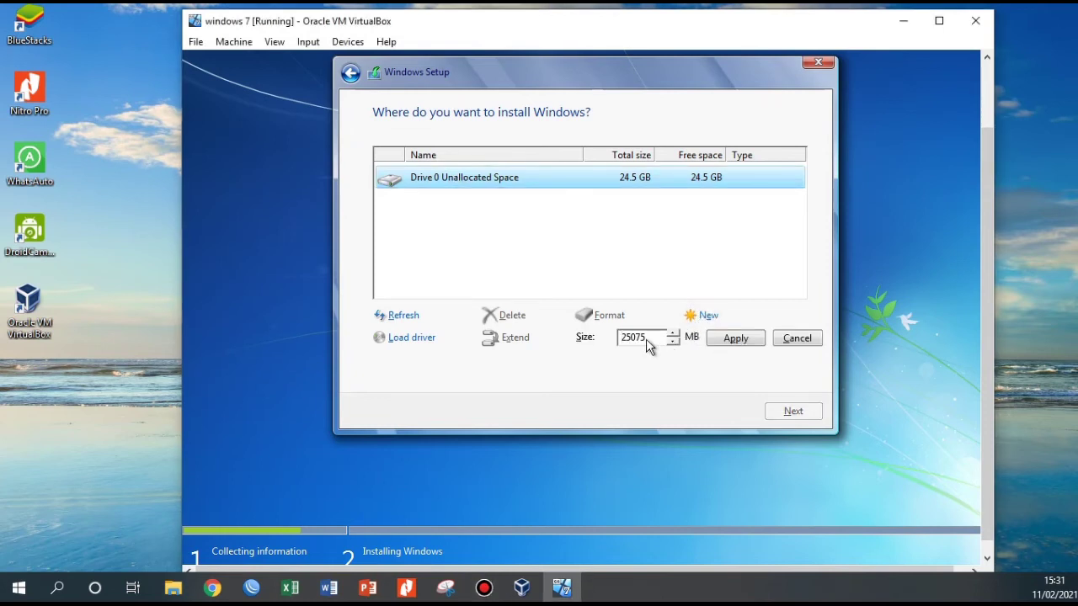
drag(646, 338, 616, 347)
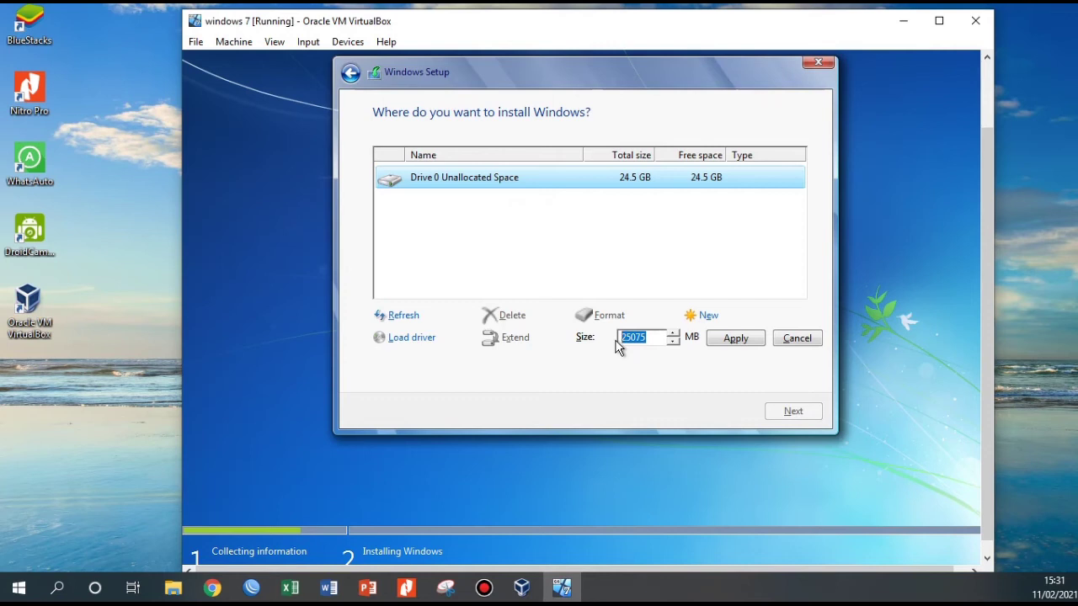
click(631, 346)
text(18)
click(745, 344)
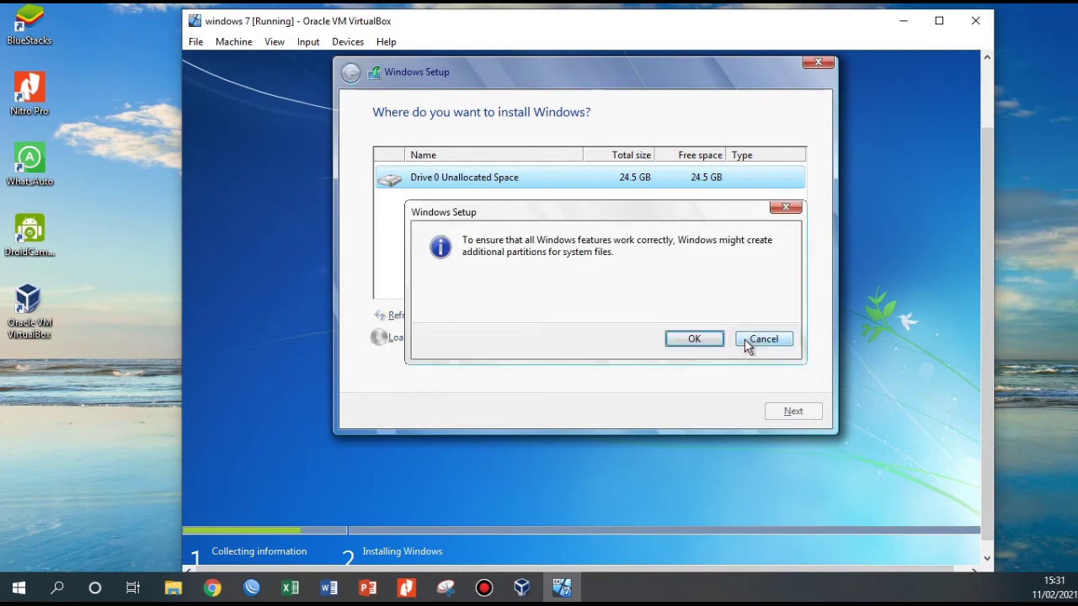
click(689, 339)
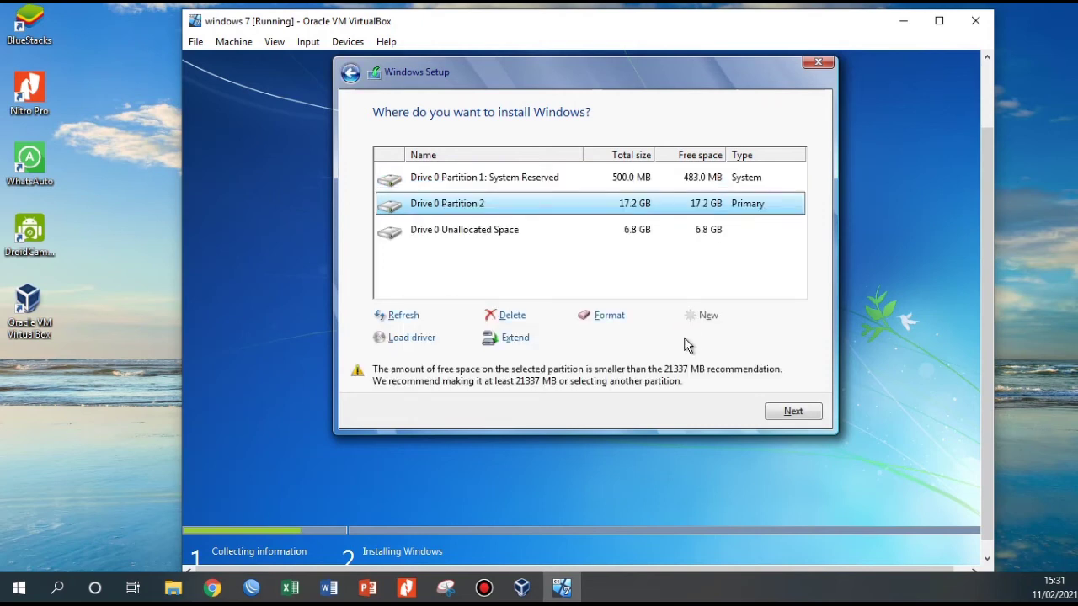
Select Drive 0 Partition 2 as the installation target and start installing Windows on it.
click(637, 233)
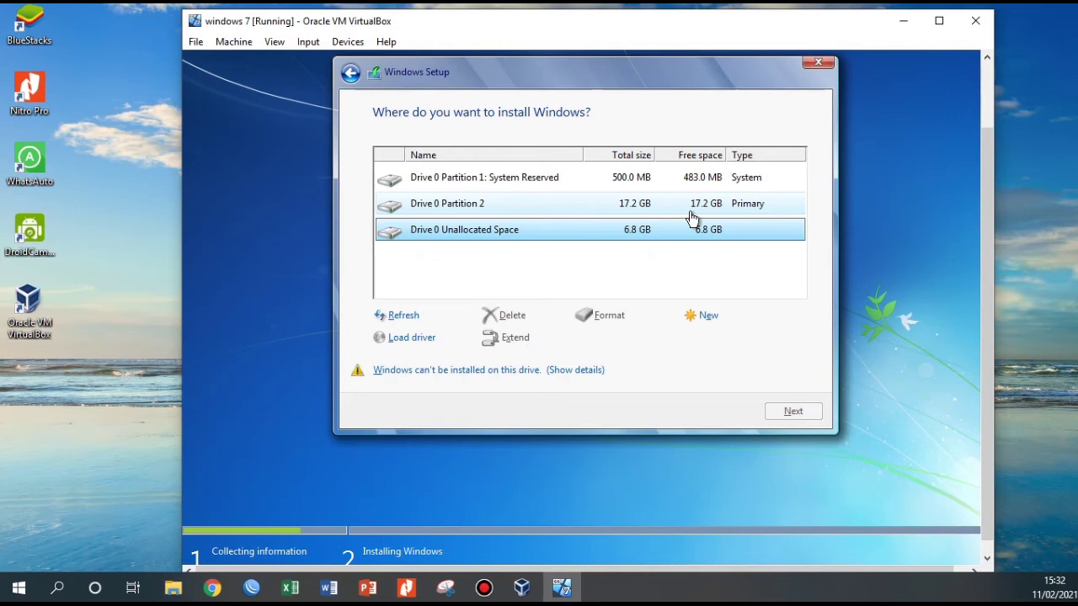
click(579, 205)
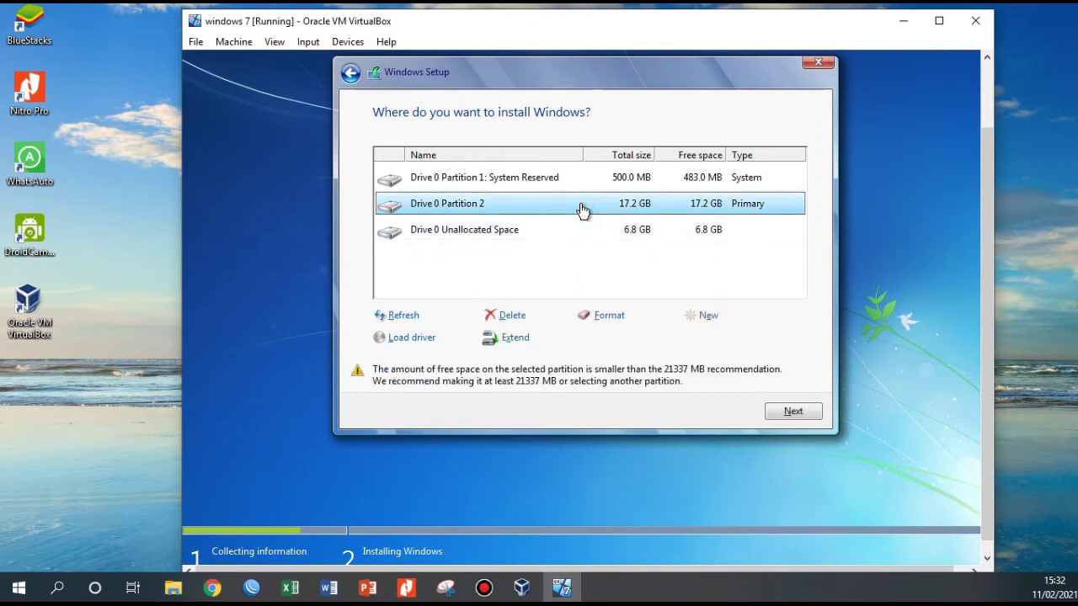
click(773, 414)
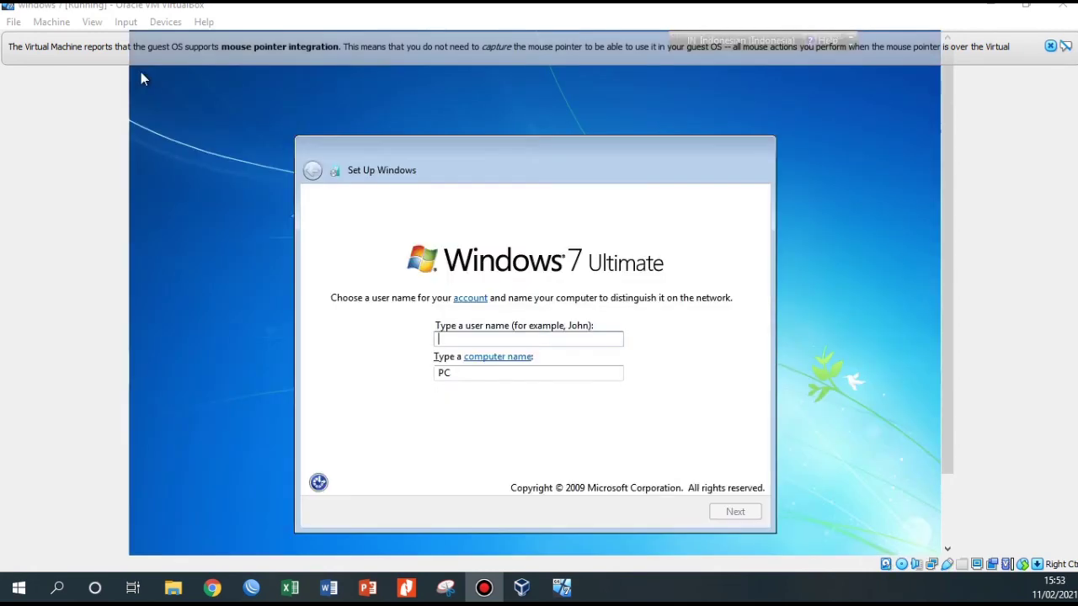
click(1026, 5)
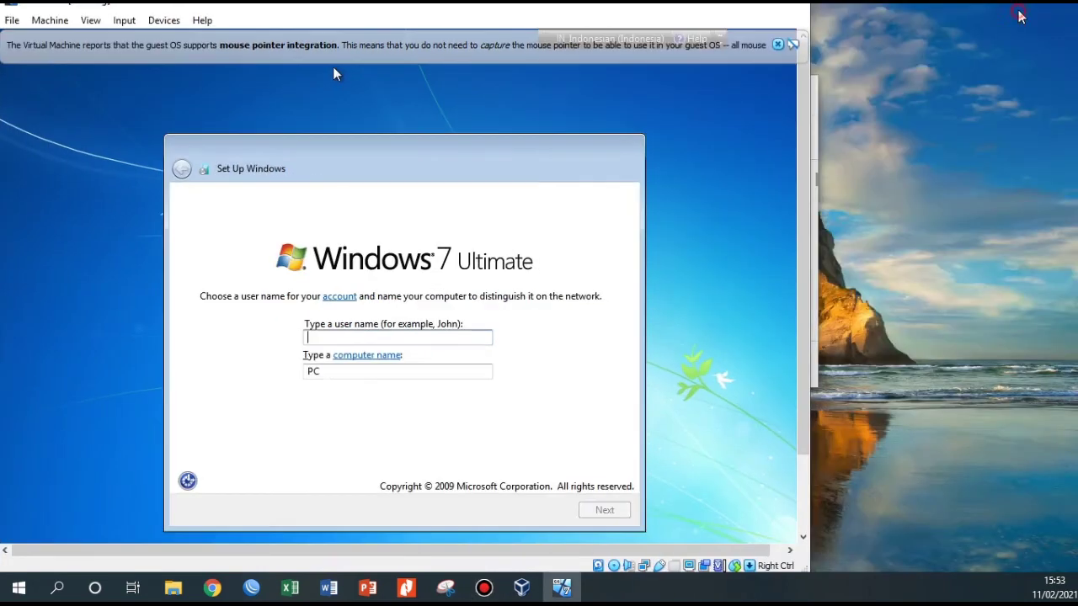
double_click(762, 8)
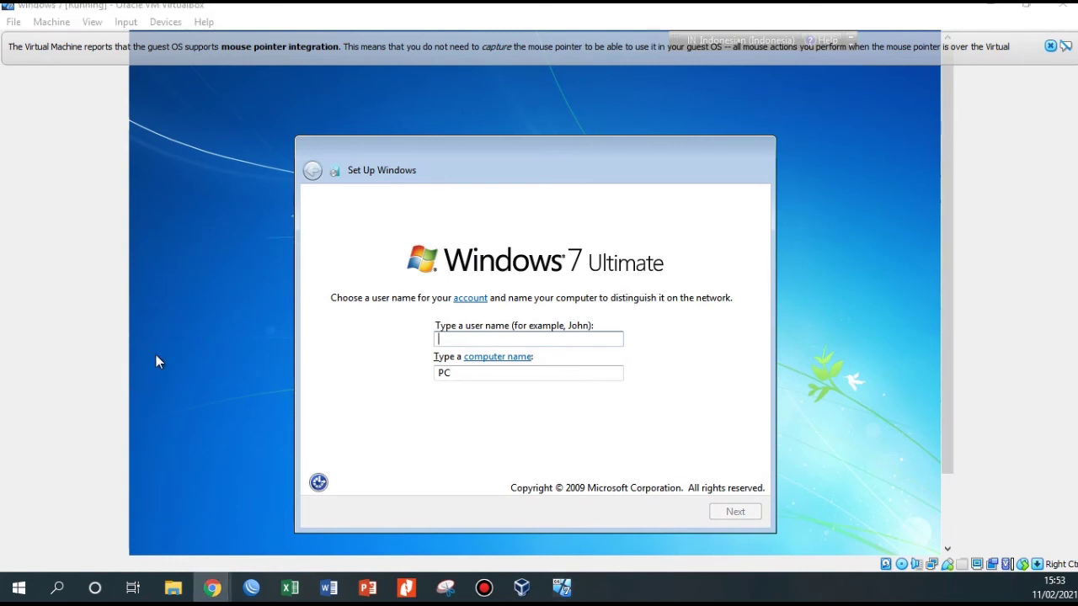
Name the user account TKJ and the computer TKJ-PC, and continue without setting an account password.
click(482, 340)
text(TKJ)
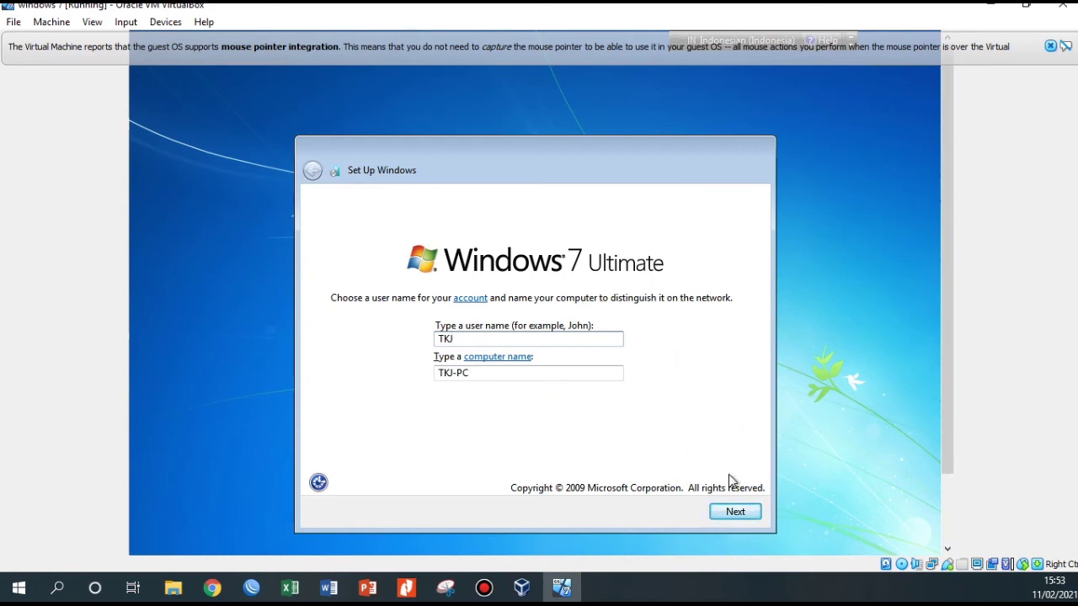
click(734, 512)
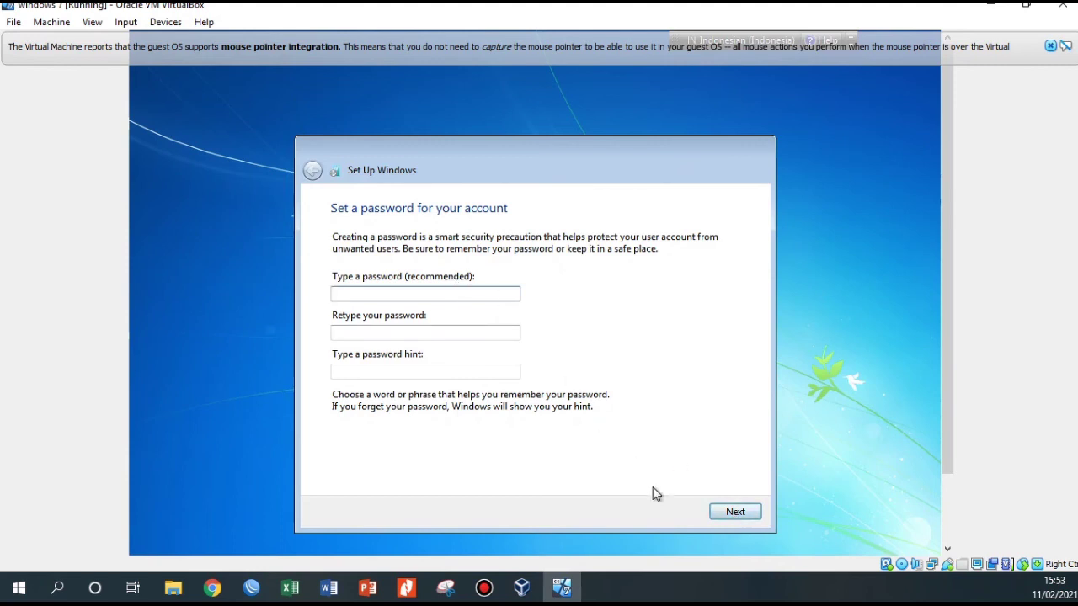
click(751, 514)
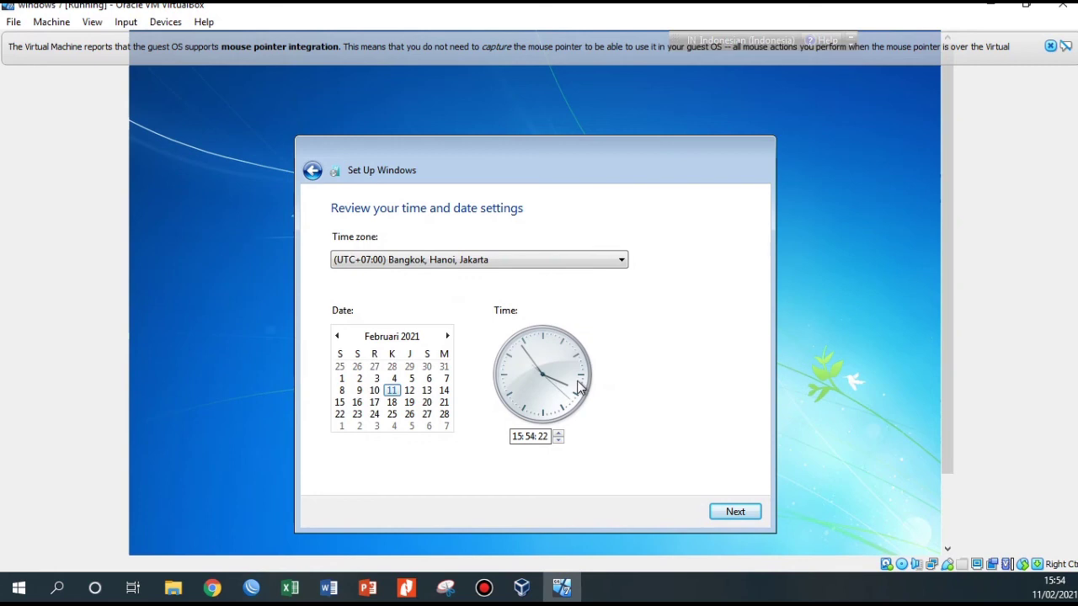
Accept the date and time settings with the Bangkok, Hanoi, Jakarta time zone, and set the network location to Public network.
click(729, 512)
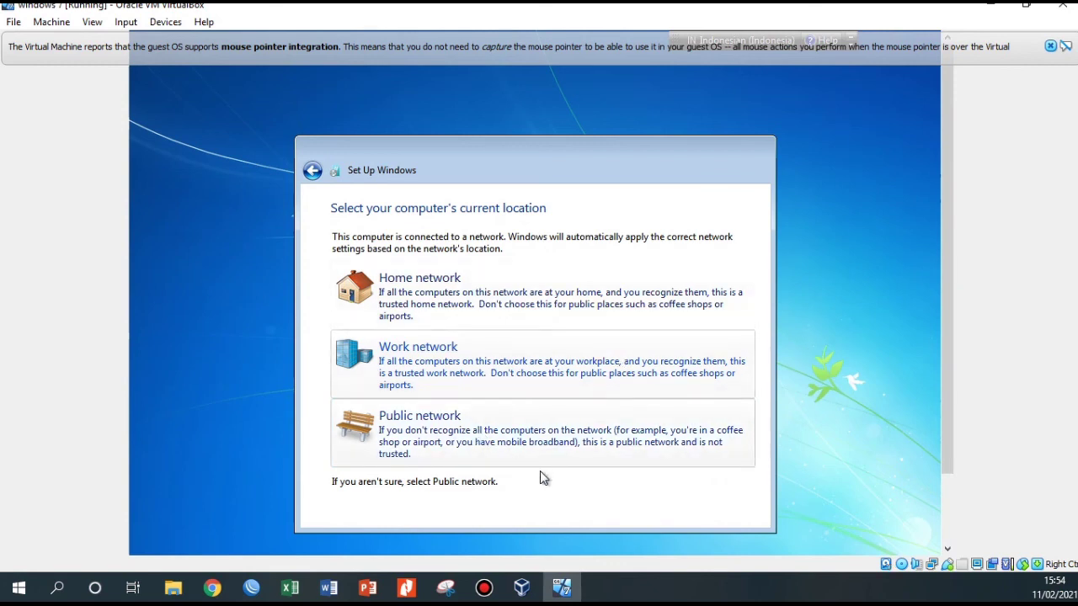
click(486, 444)
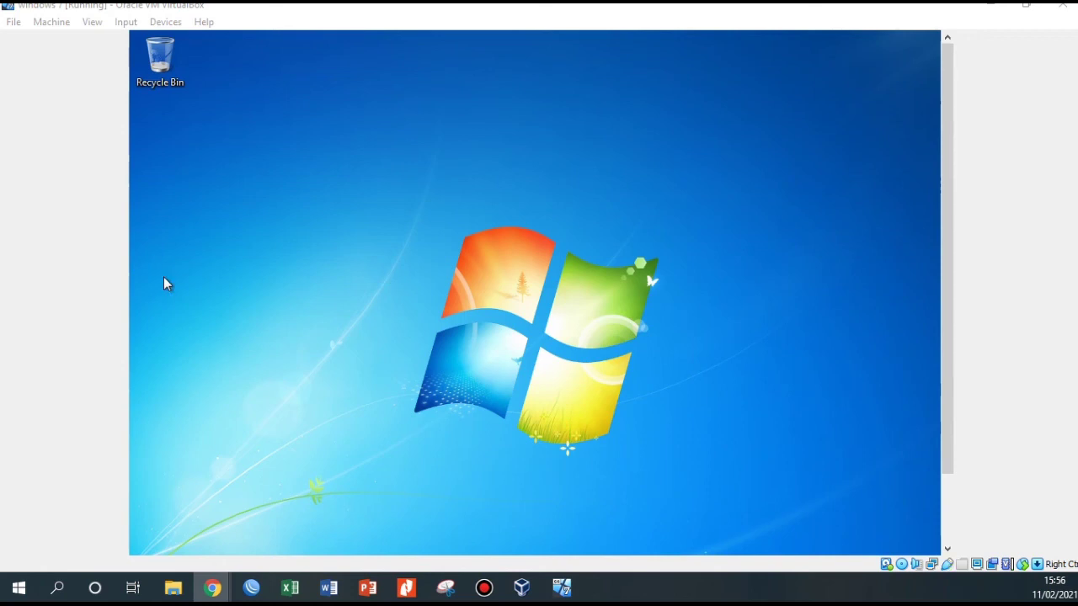
Open Computer in the Windows 7 guest to examine its drives, and close the window.
drag(953, 226, 952, 306)
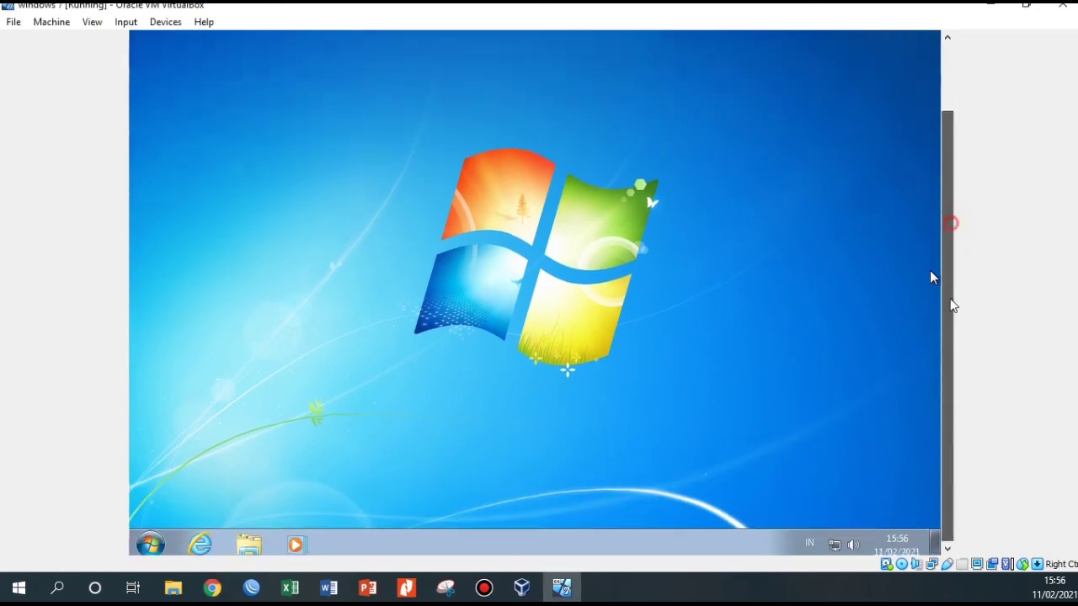
click(150, 545)
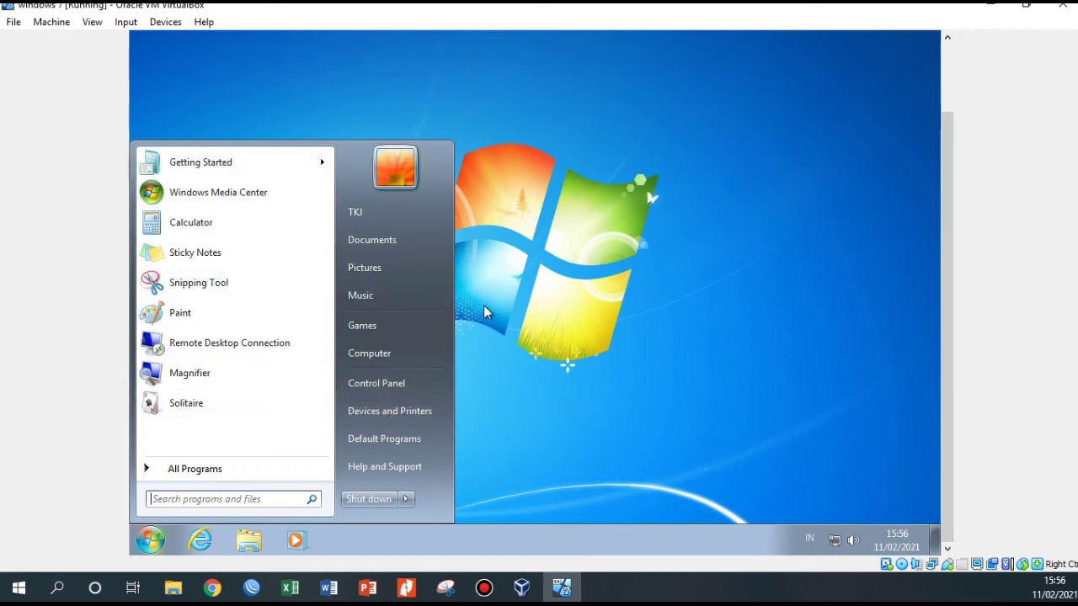
click(398, 352)
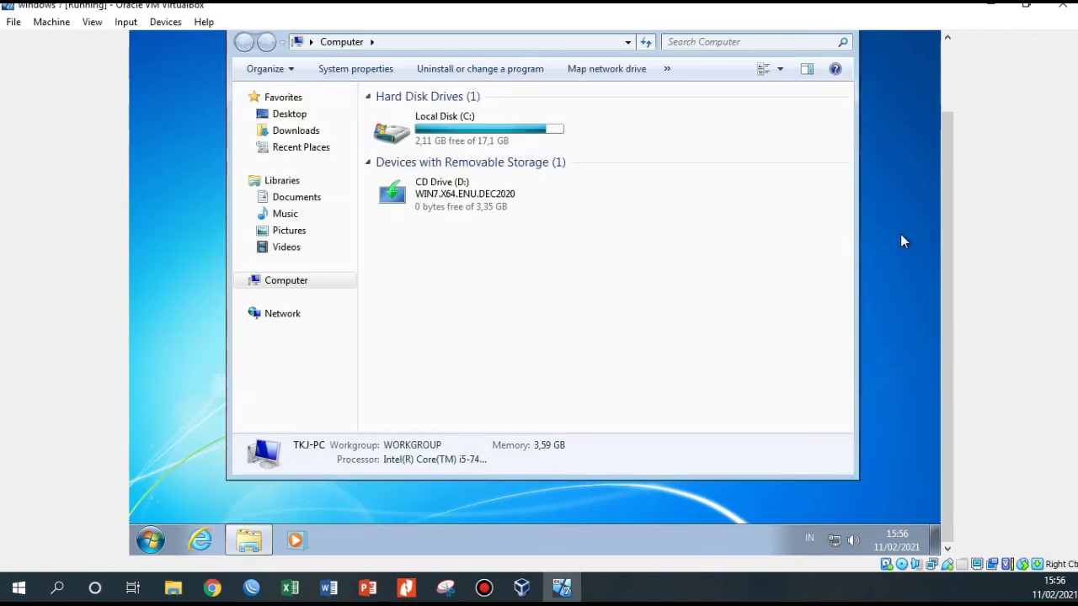
scroll(952, 136, up, 2)
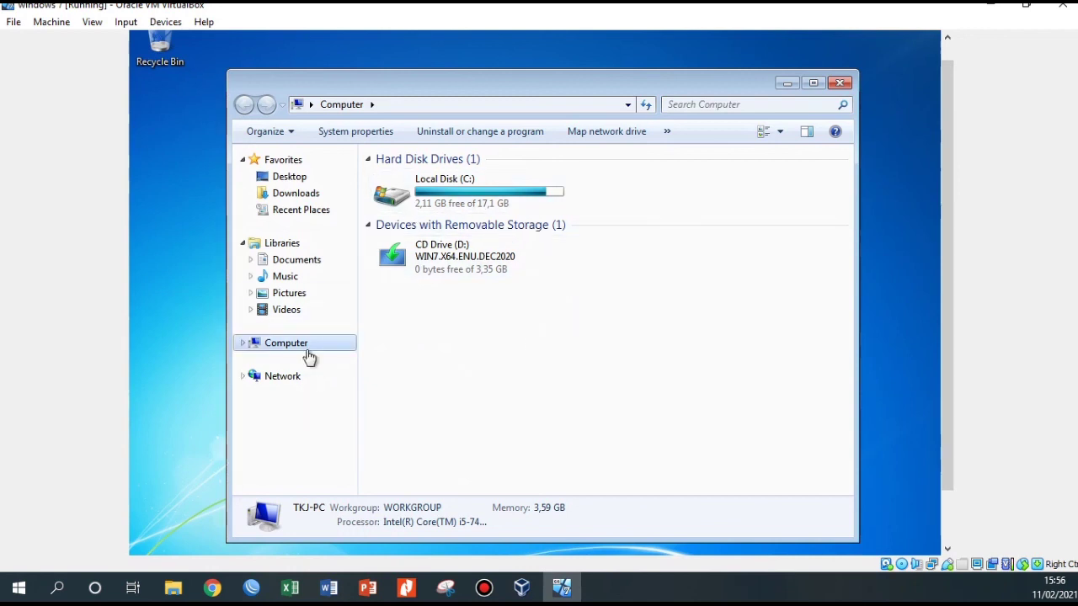
click(839, 82)
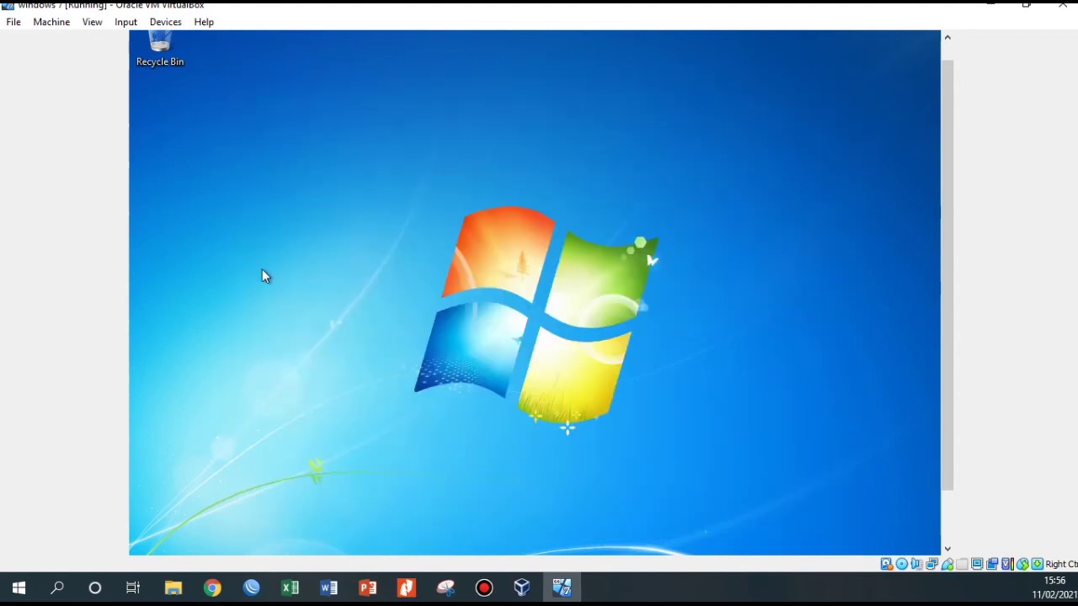
drag(948, 61, 947, 41)
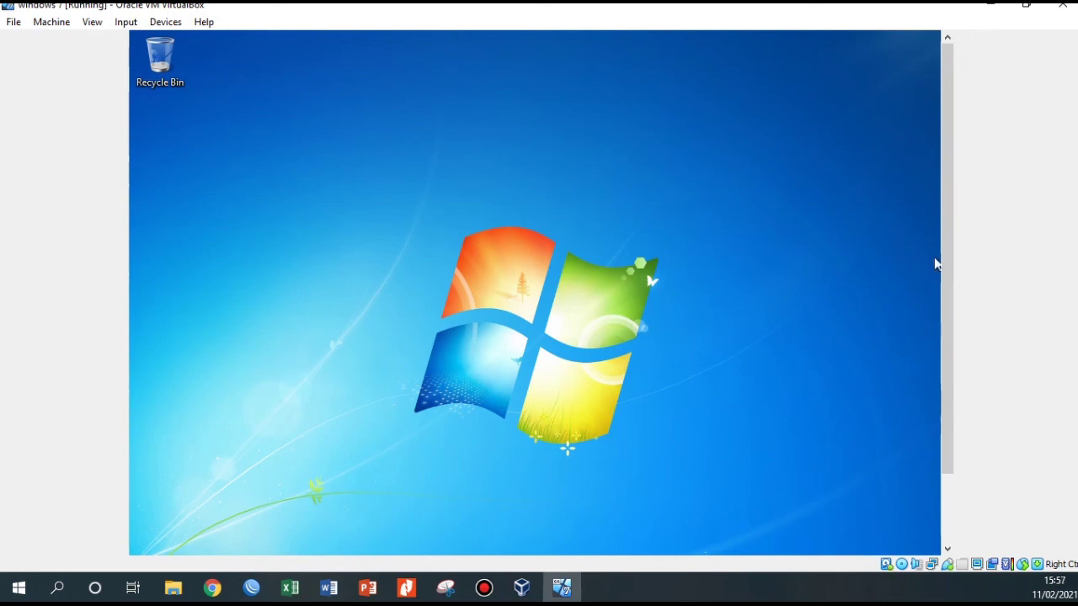
mouse_move(947, 173)
mouse_down()
mouse_move(962, 275)
mouse_move(949, 156)
mouse_up()
drag(943, 211, 958, 320)
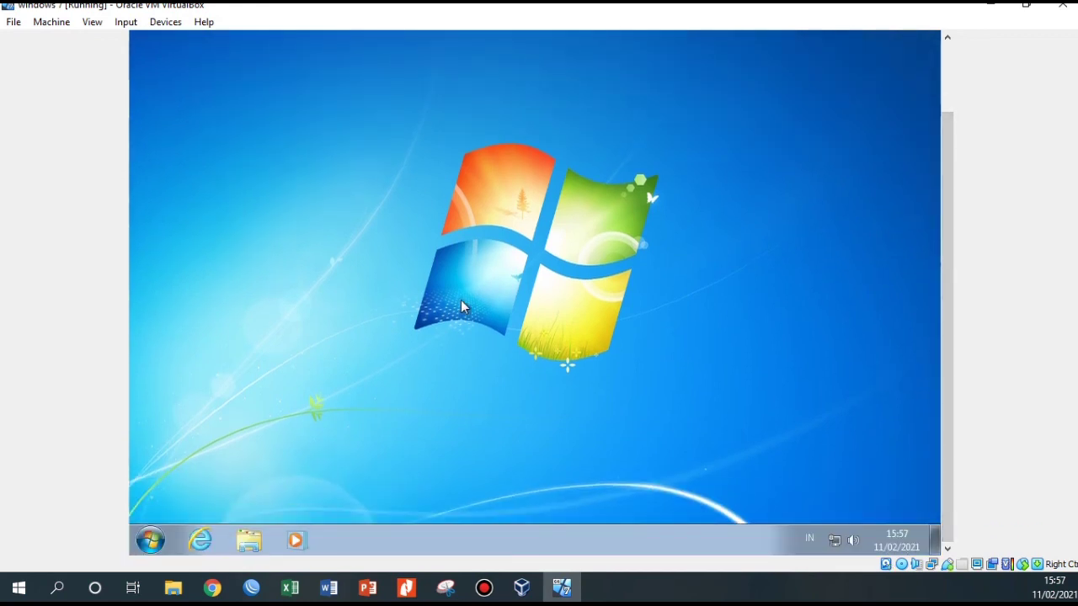
drag(944, 118, 948, 21)
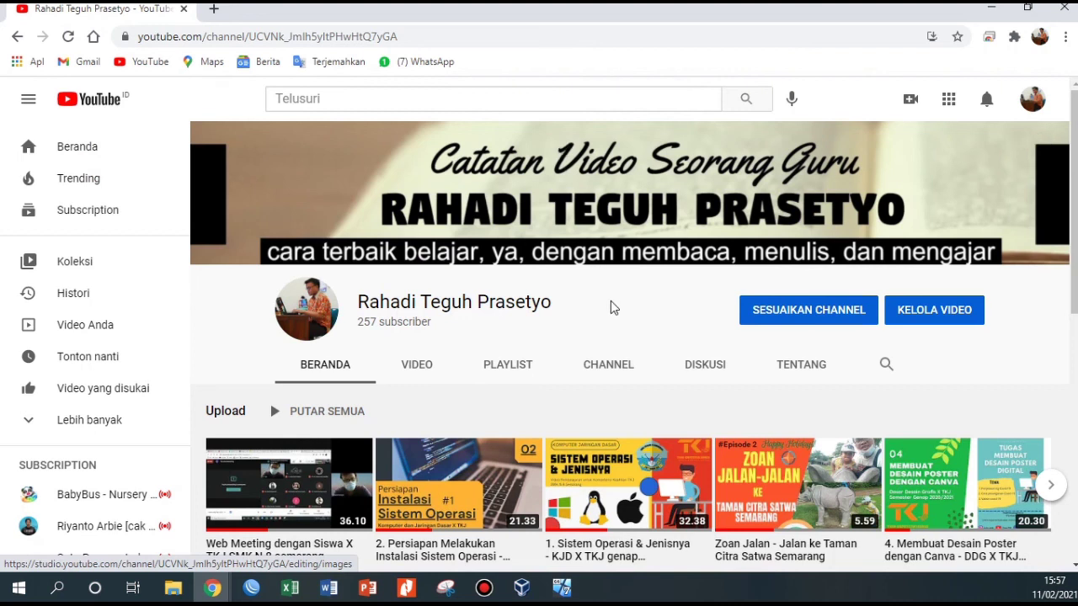
scroll(610, 305, down, 1)
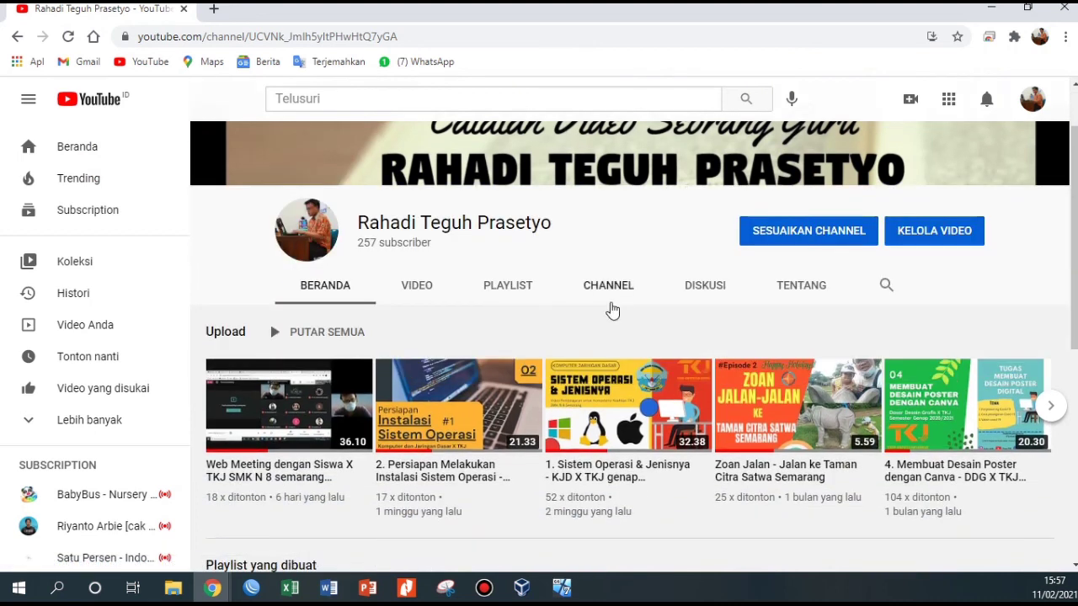
scroll(612, 310, up, 1)
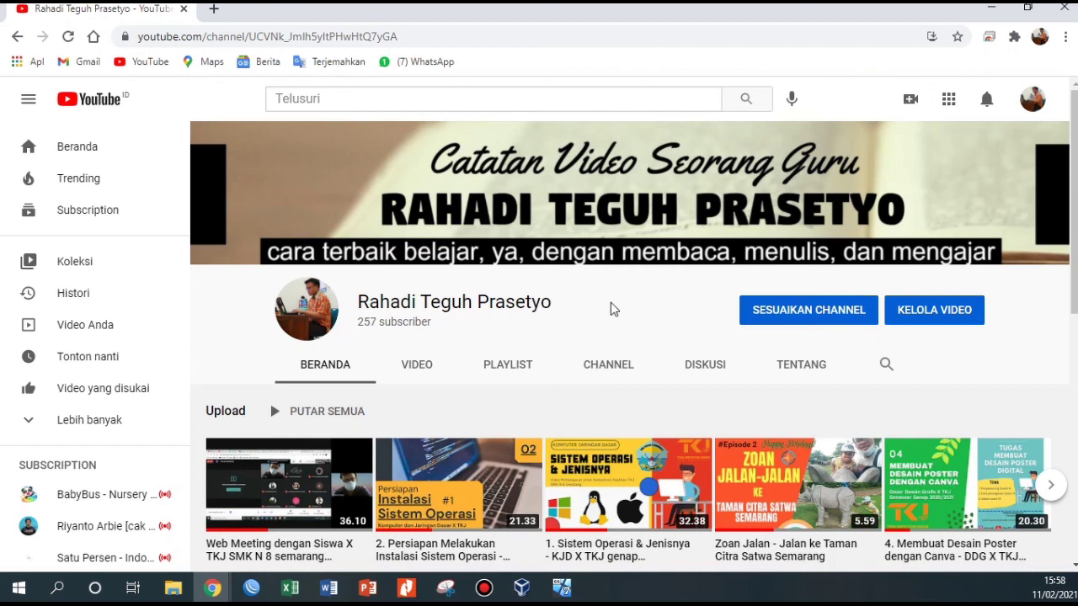
scroll(613, 310, down, 1)
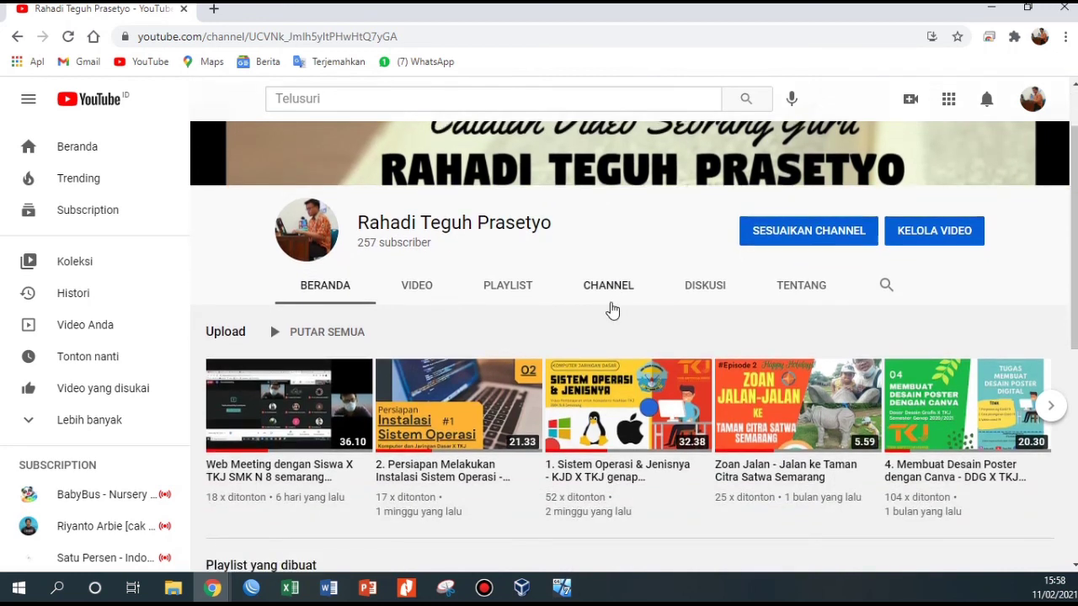
scroll(612, 311, up, 1)
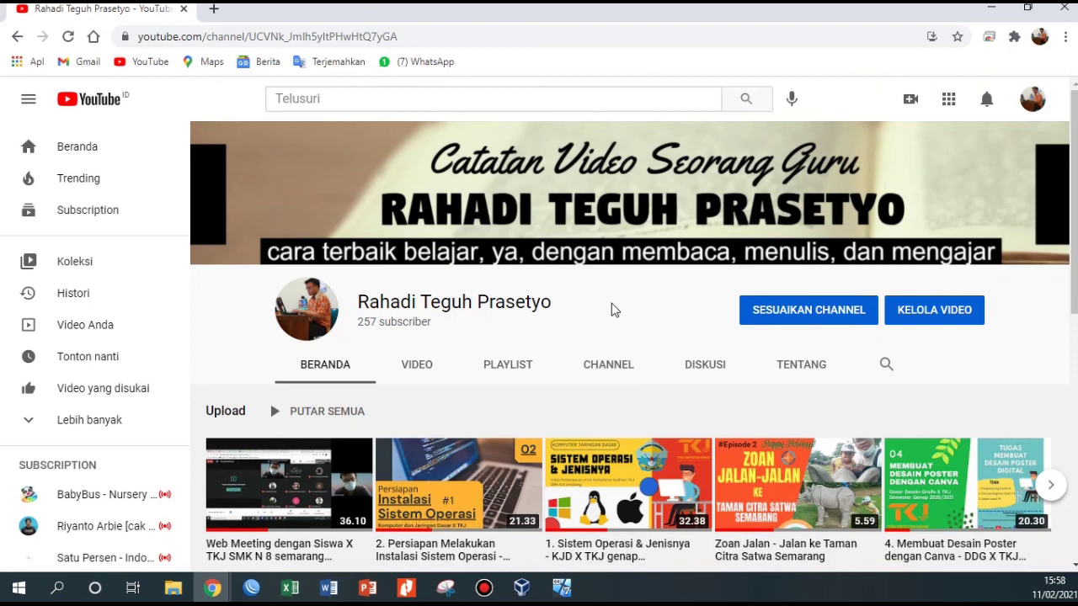
scroll(613, 309, down, 2)
scroll(598, 337, up, 2)
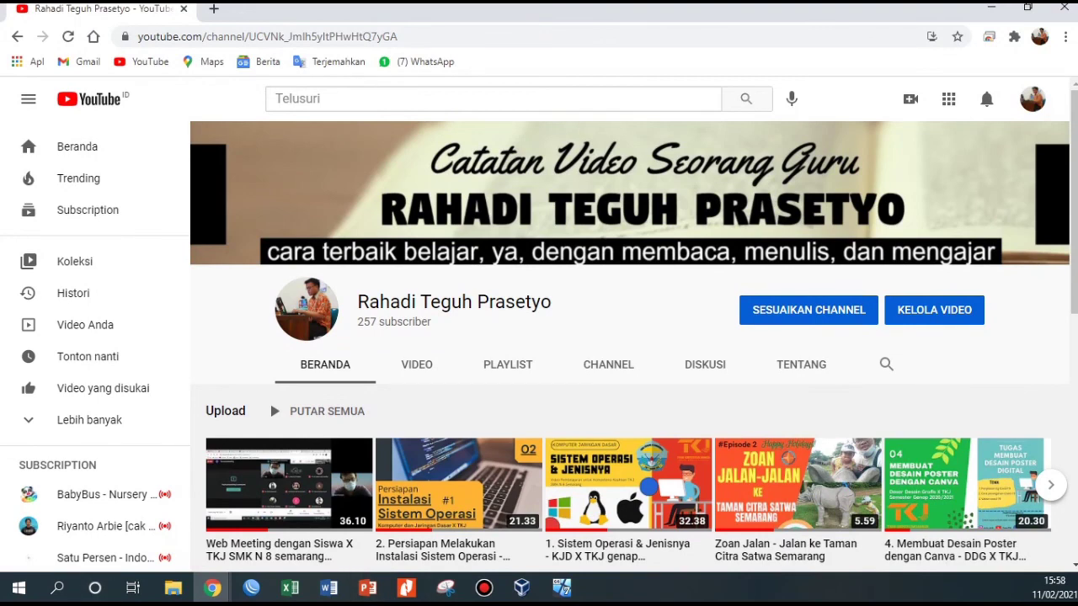